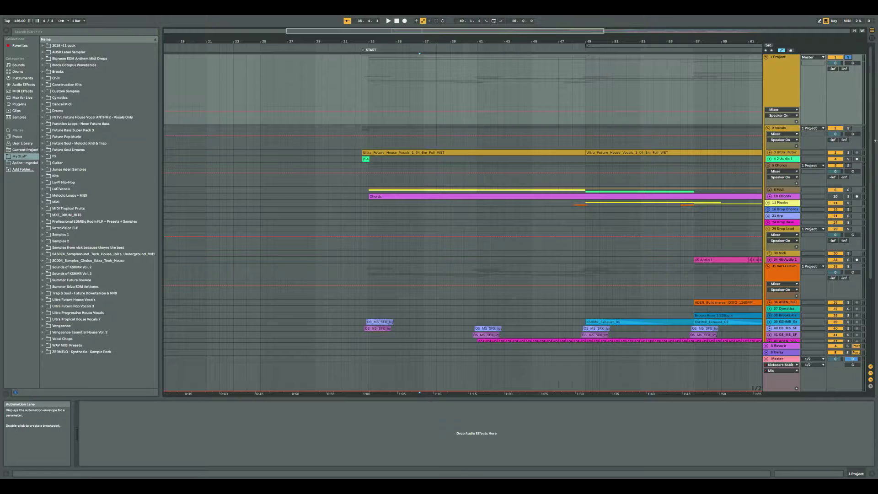
# - Solo and unfold the Ultra_Future vocal track and play it from bar 33
pyautogui.click(848, 153)
pyautogui.click(769, 153)
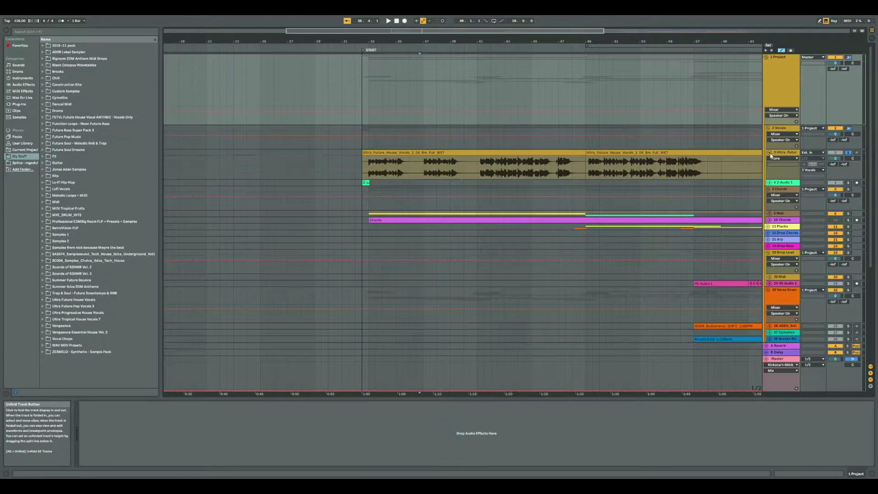
pyautogui.moveTo(402, 41); pyautogui.dragTo(430, 75)
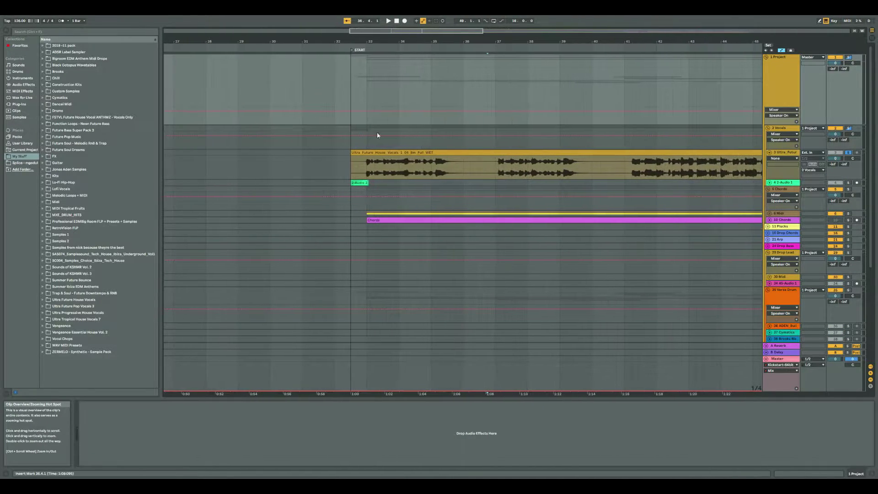
pyautogui.click(366, 168)
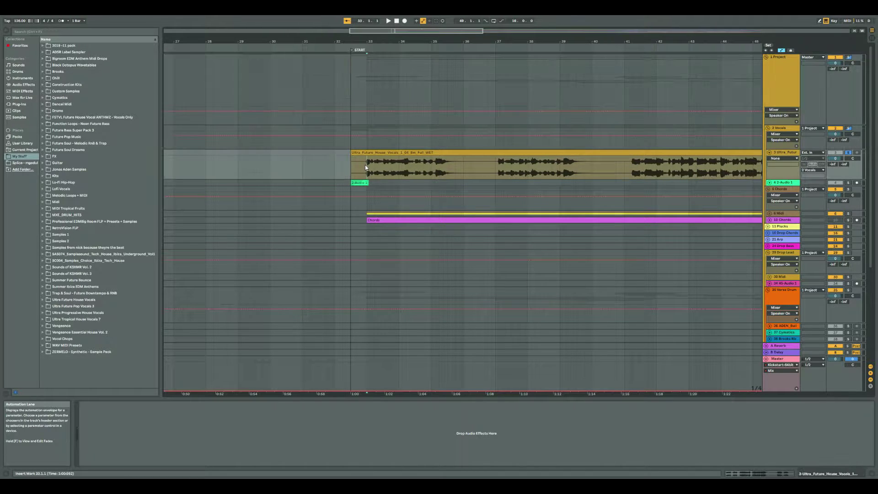
pyautogui.press('space')
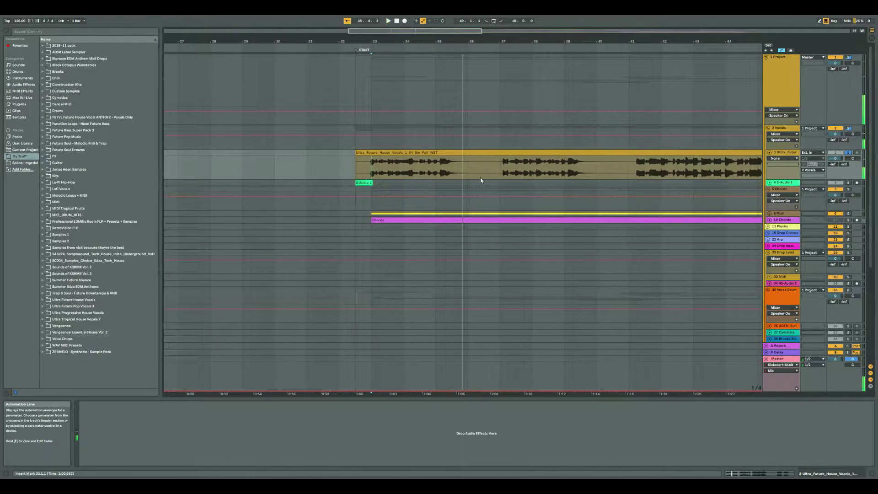
# - Solo the Grand Piano track in the chords' Midi group, open its clip, and select its four chords one after another to audition them
pyautogui.click(769, 152)
pyautogui.click(769, 190)
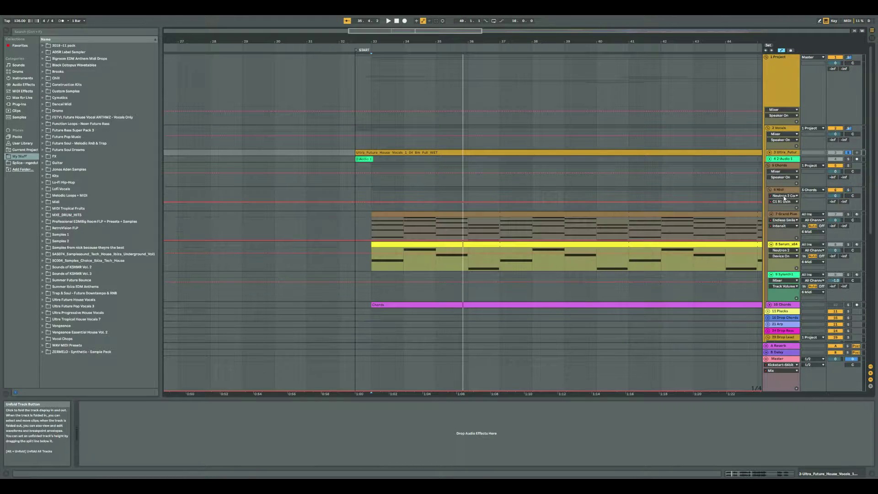
pyautogui.doubleClick(619, 215)
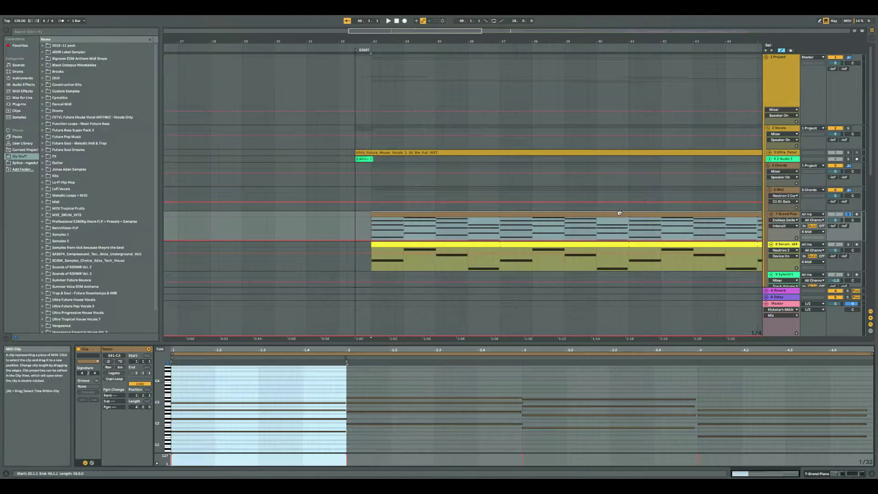
pyautogui.moveTo(322, 437); pyautogui.dragTo(325, 385)
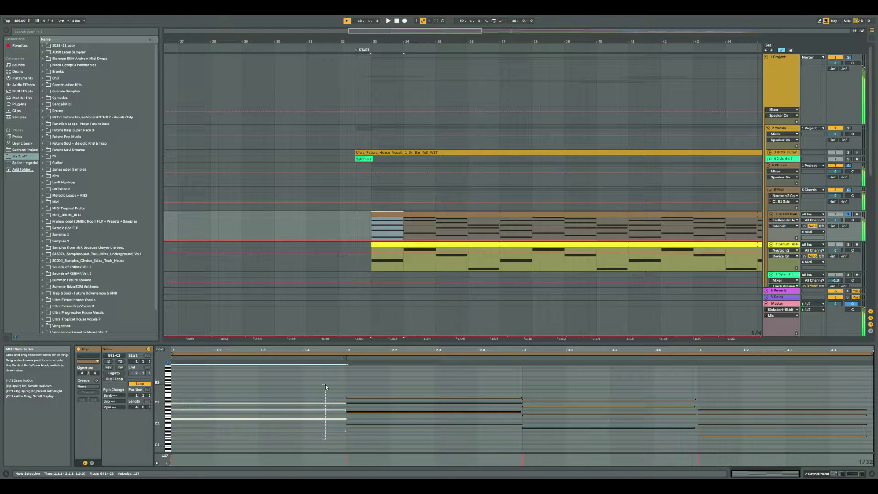
pyautogui.moveTo(432, 437); pyautogui.dragTo(474, 383)
pyautogui.moveTo(584, 450); pyautogui.dragTo(634, 388)
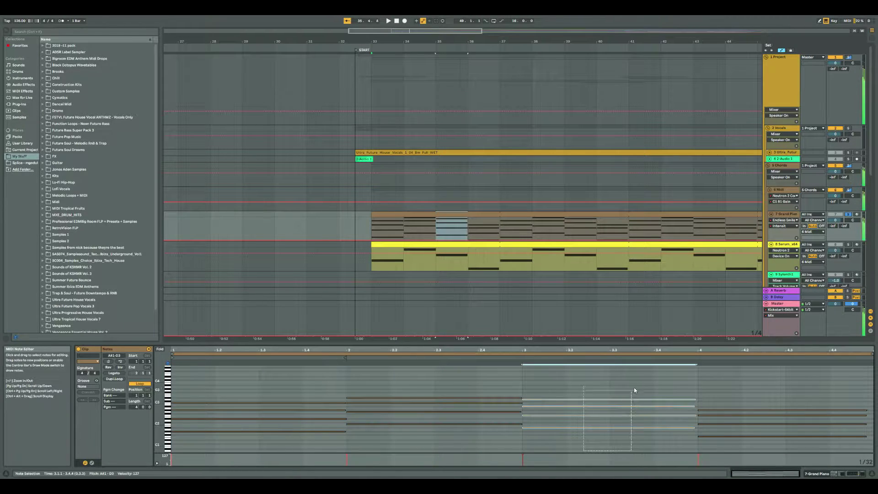
pyautogui.moveTo(721, 440); pyautogui.dragTo(742, 397)
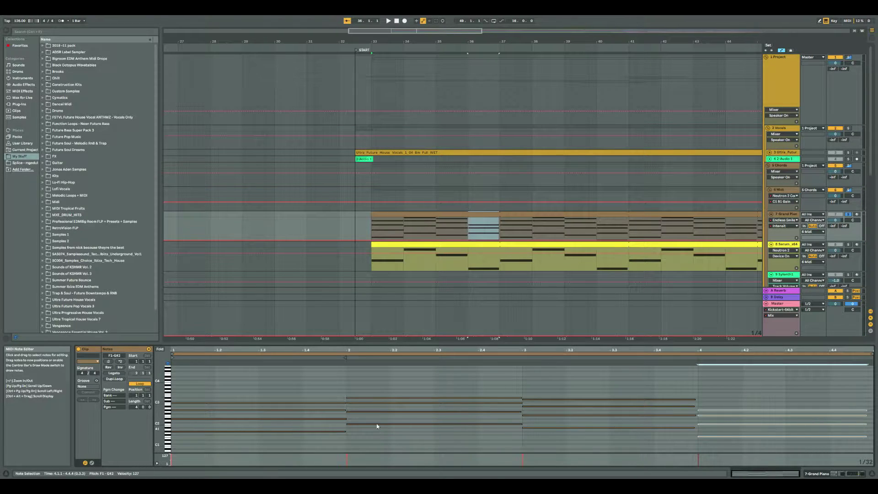
# - Try the first piano chord's D#2 note an octave higher, move it back down, and select the whole chord
pyautogui.click(341, 419)
pyautogui.hotkey('shift', 'Up')
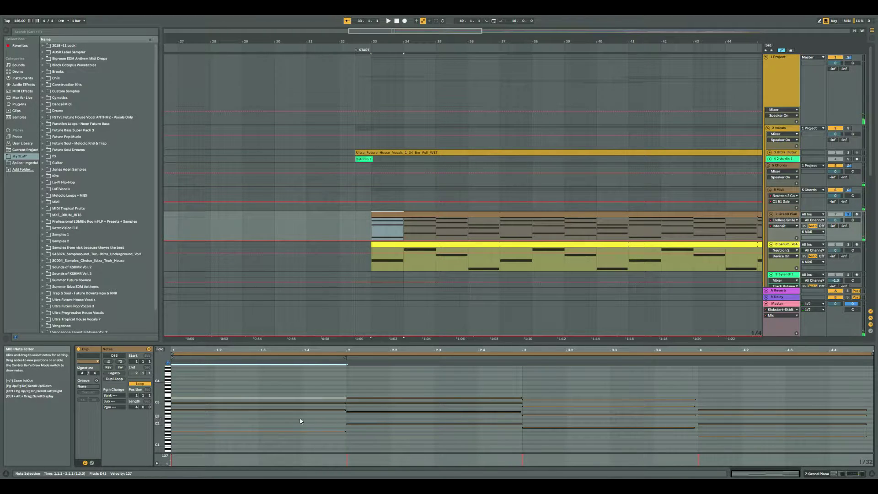
pyautogui.moveTo(291, 420); pyautogui.dragTo(306, 385)
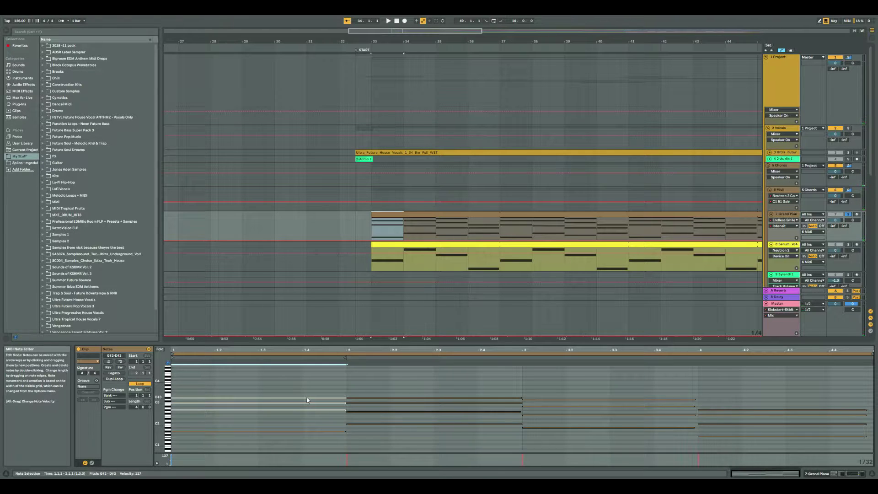
pyautogui.click(307, 400)
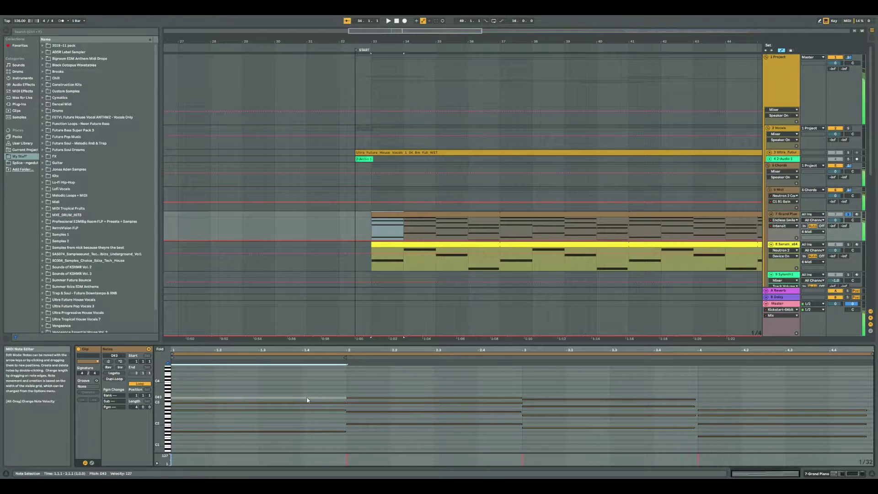
pyautogui.hotkey('shift', 'Down')
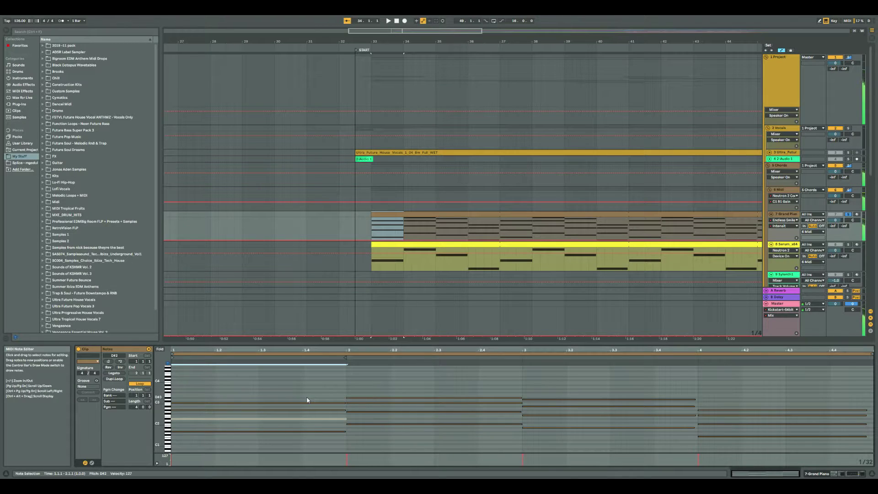
pyautogui.moveTo(315, 434); pyautogui.dragTo(324, 385)
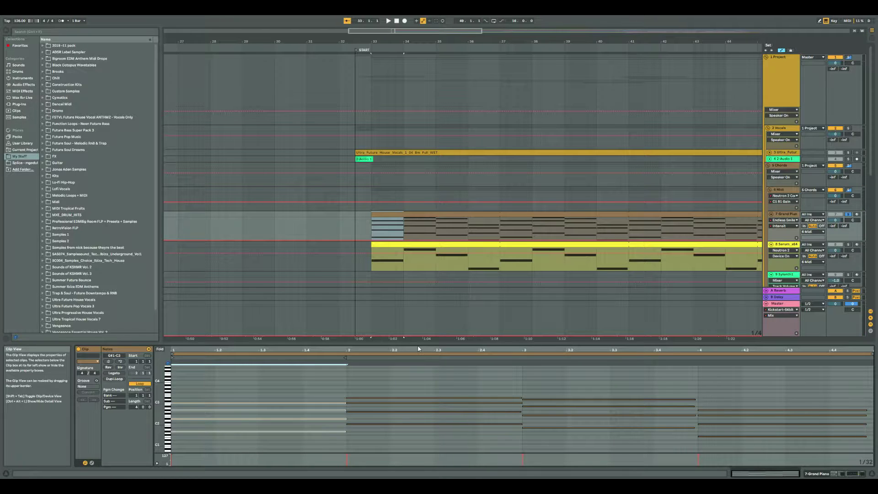
# - Add the Serum track to the soloed Grand Piano and play both from bar 33
pyautogui.keyDown('ctrl'); pyautogui.click(849, 245); pyautogui.keyUp('ctrl')
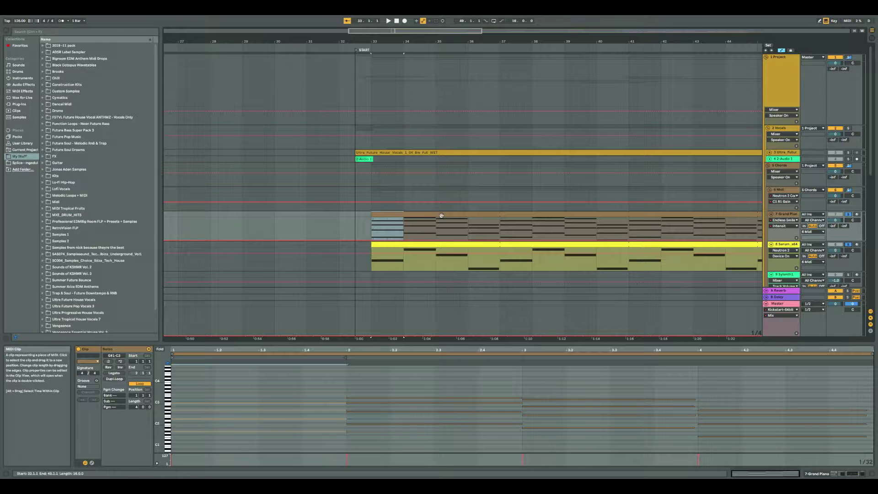
pyautogui.press('space')
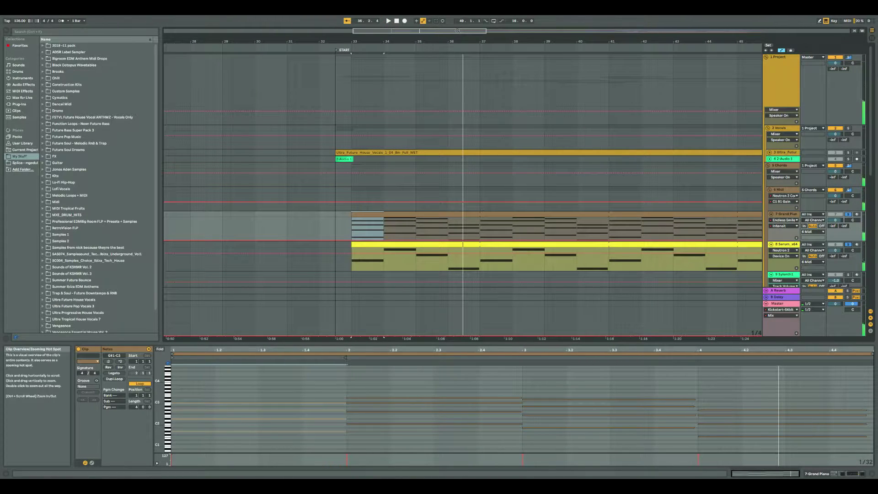
# - Add the Sylenth1 track to the solo, audition notes in its clip, and play the section from bar 49
pyautogui.moveTo(631, 42); pyautogui.dragTo(183, 44)
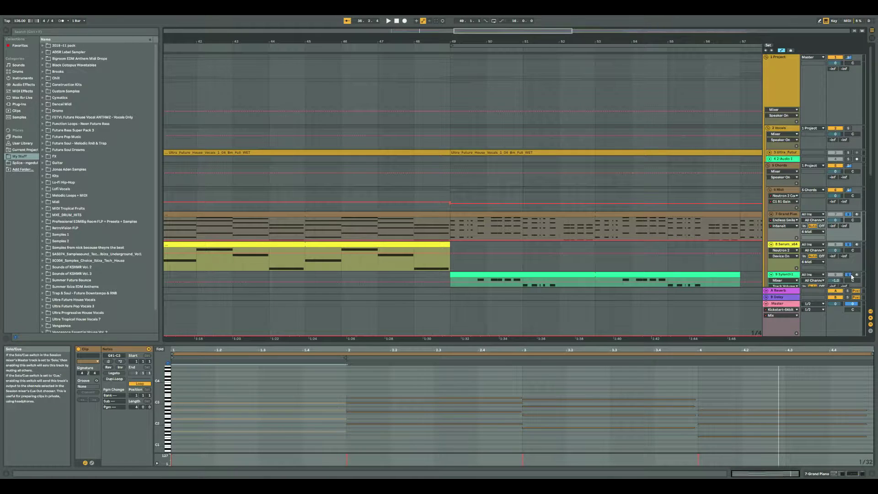
pyautogui.scroll(-2, 540, 244)
pyautogui.click(541, 253)
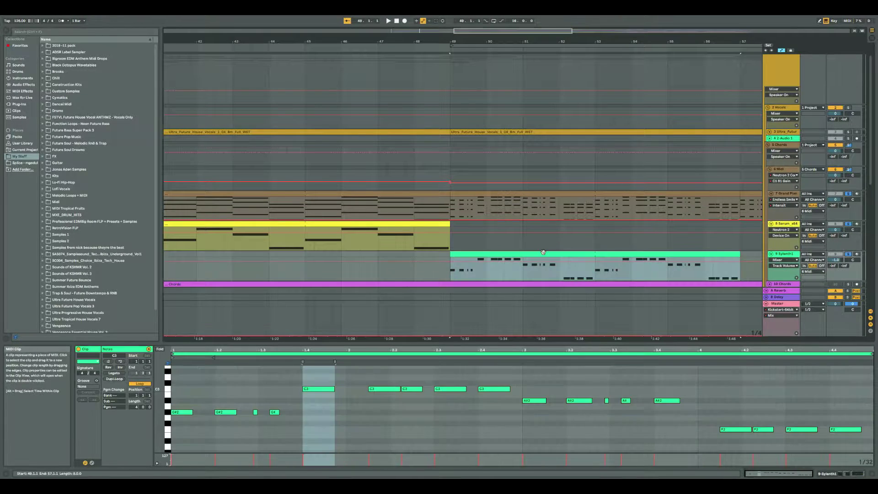
pyautogui.click(318, 389)
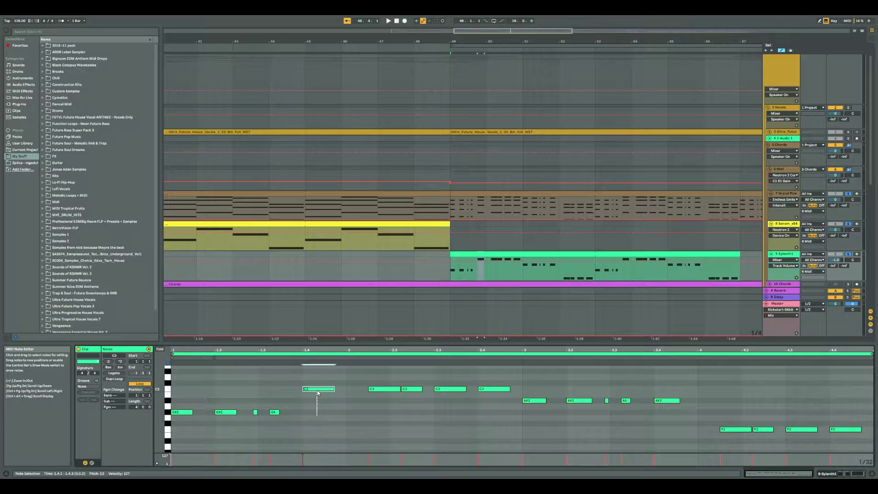
pyautogui.click(181, 412)
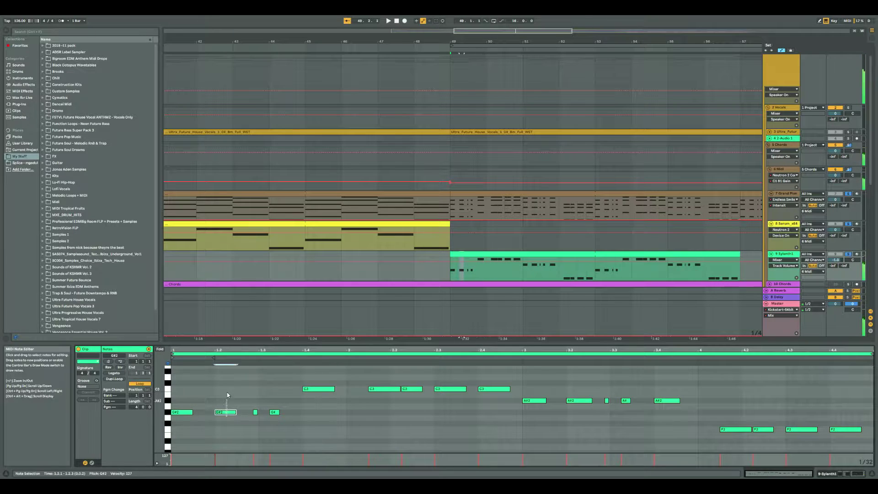
pyautogui.click(451, 225)
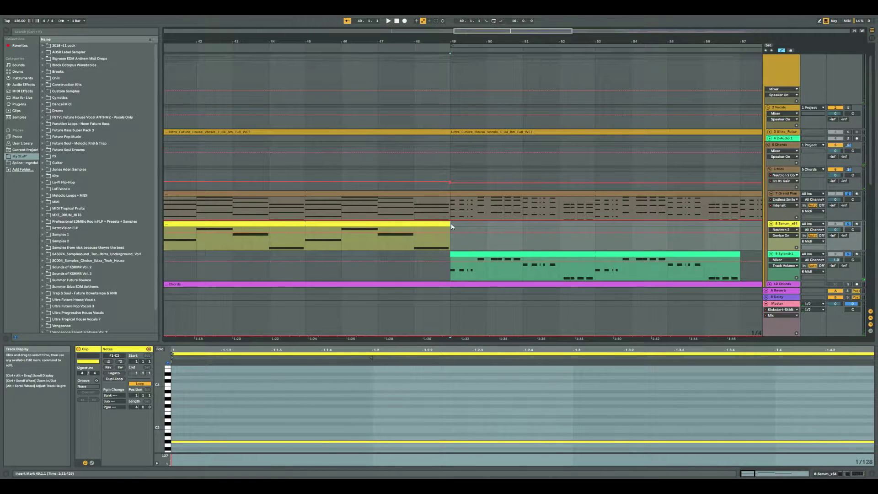
pyautogui.press('space')
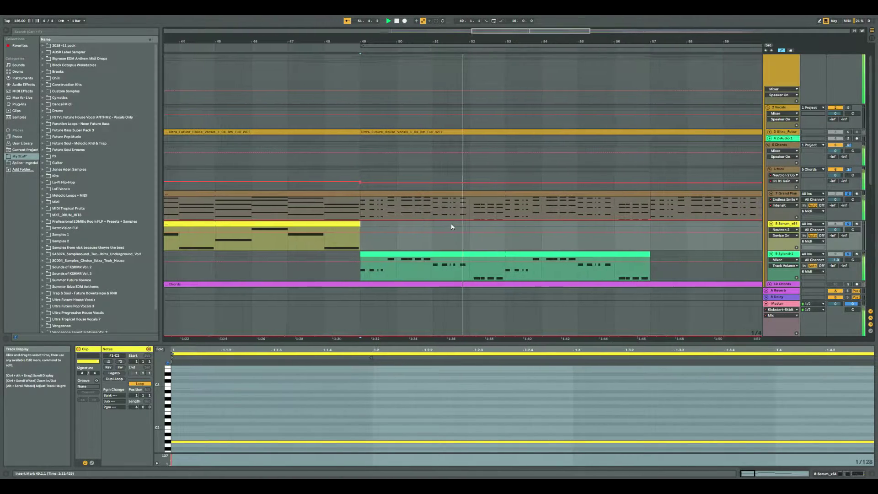
# - Solo and unfold the Plucks group and play it from the reverse clip just before bar 49, folding the group when finished
pyautogui.click(769, 169)
pyautogui.click(768, 182)
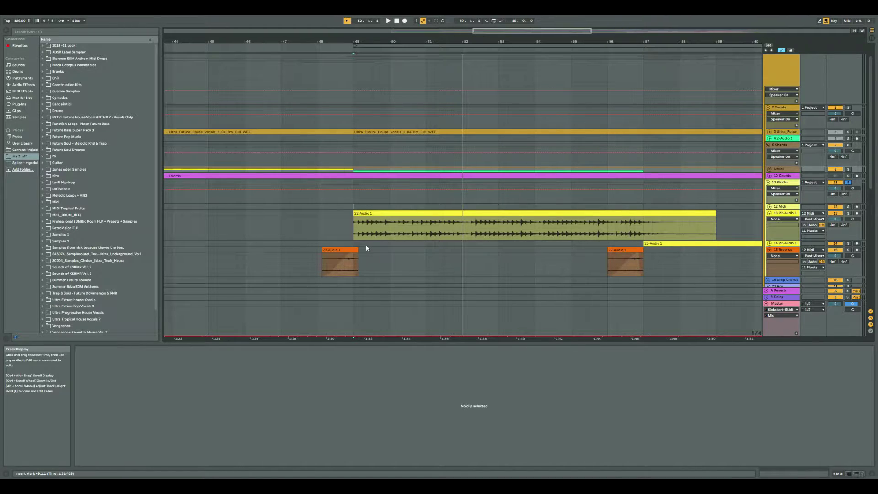
pyautogui.click(323, 254)
pyautogui.press('space')
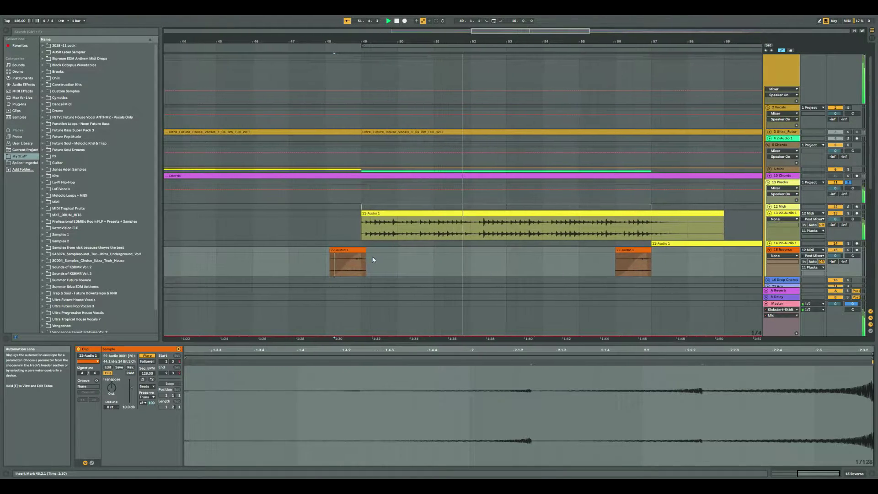
pyautogui.click(768, 182)
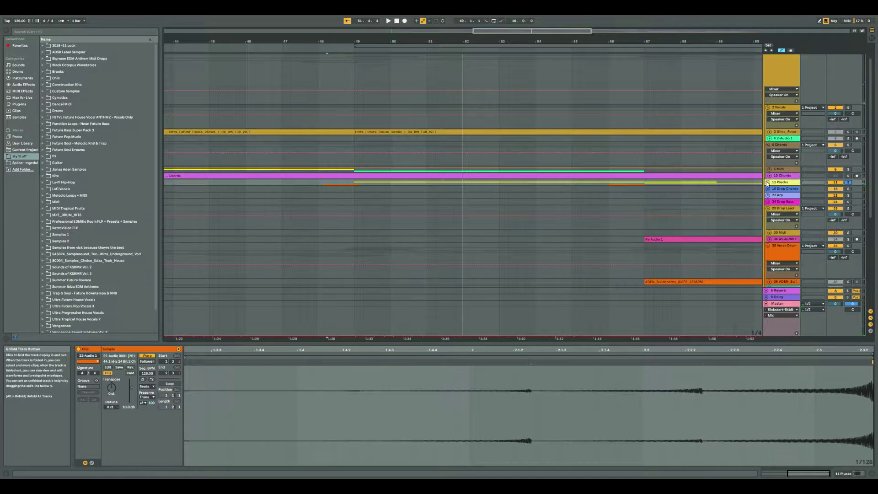
# - Solo ADEN snap tracks 42 and 43 in the Verse Drum group and play them from bar 41
pyautogui.scroll(-5, 602, 120)
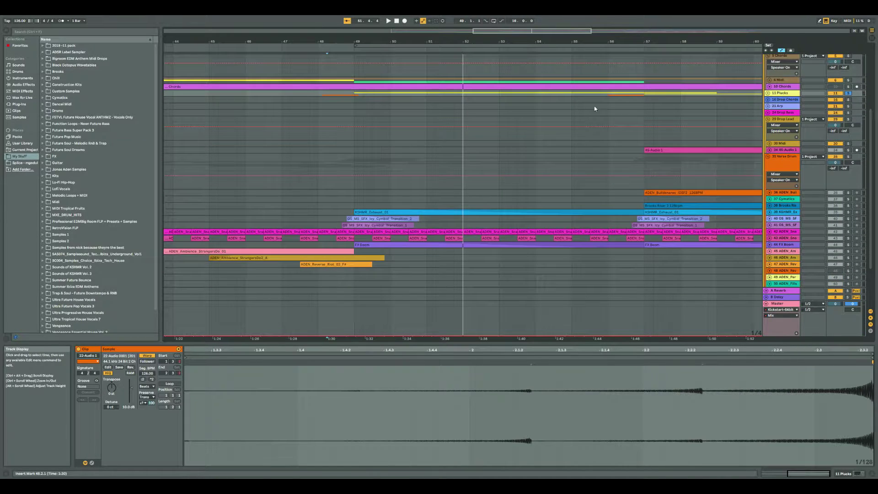
pyautogui.moveTo(524, 33); pyautogui.dragTo(484, 33)
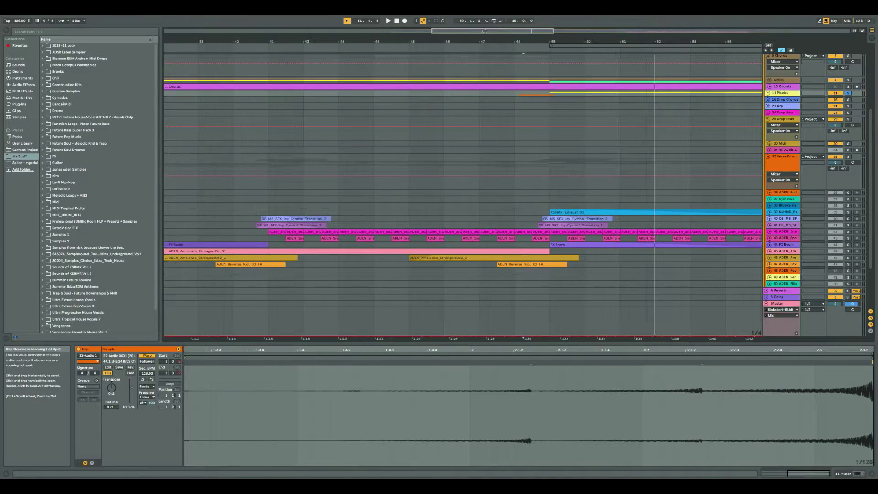
pyautogui.click(268, 237)
pyautogui.press('space')
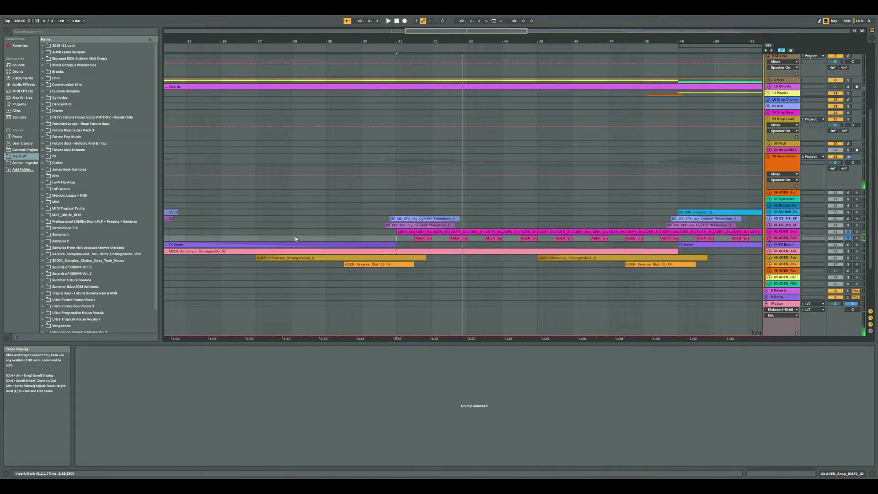
# - Solo the two Icy Cymbal Transition tracks, play them from just before bar 41, and fold track 40 when finished
pyautogui.click(849, 219)
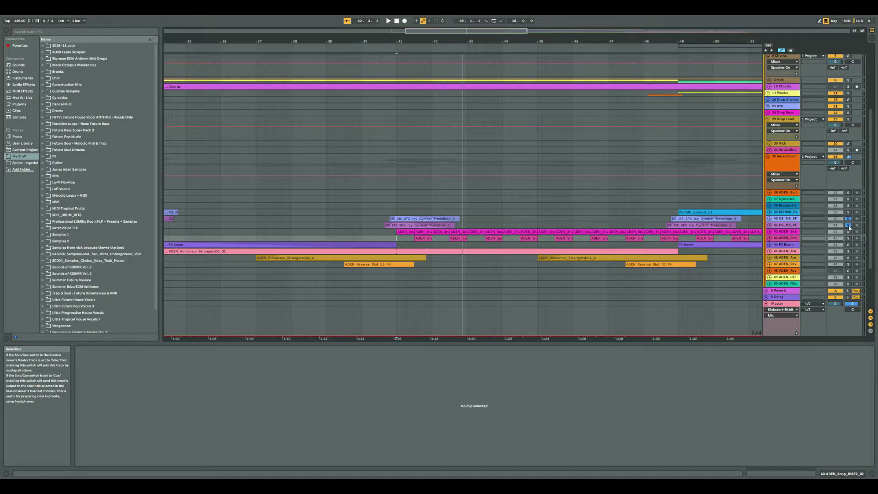
pyautogui.click(770, 219)
pyautogui.click(388, 227)
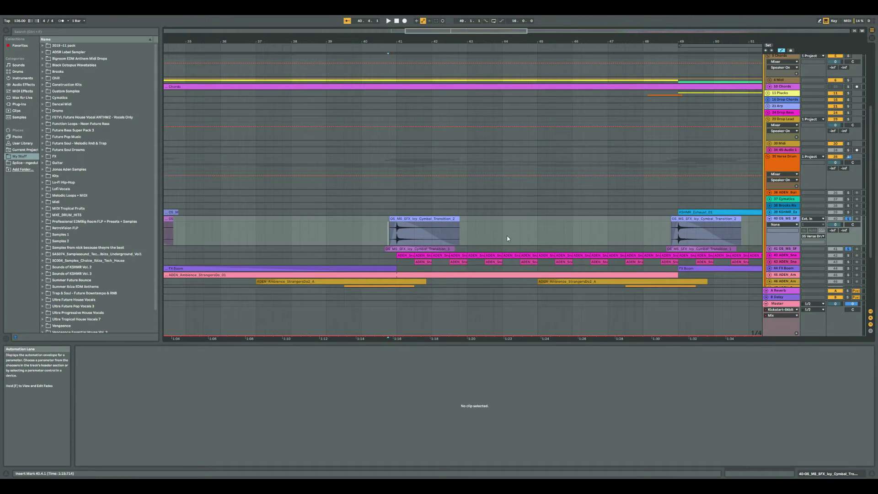
pyautogui.press('space')
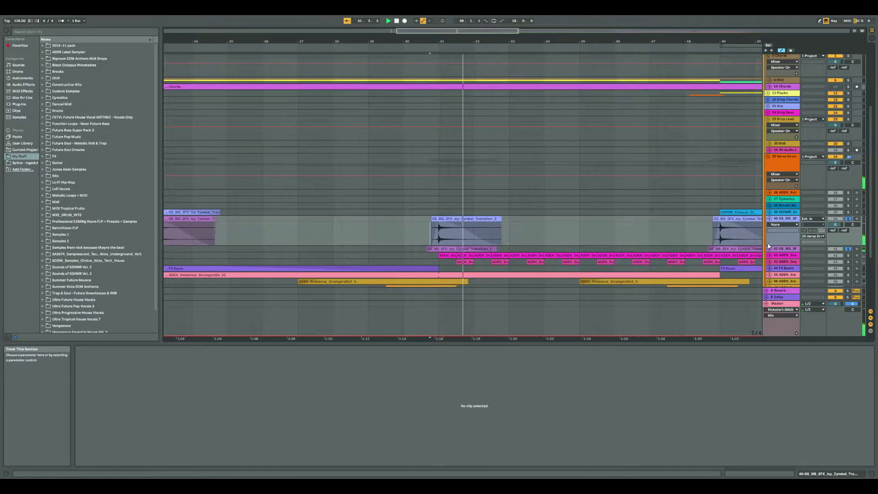
pyautogui.press('space')
pyautogui.click(769, 219)
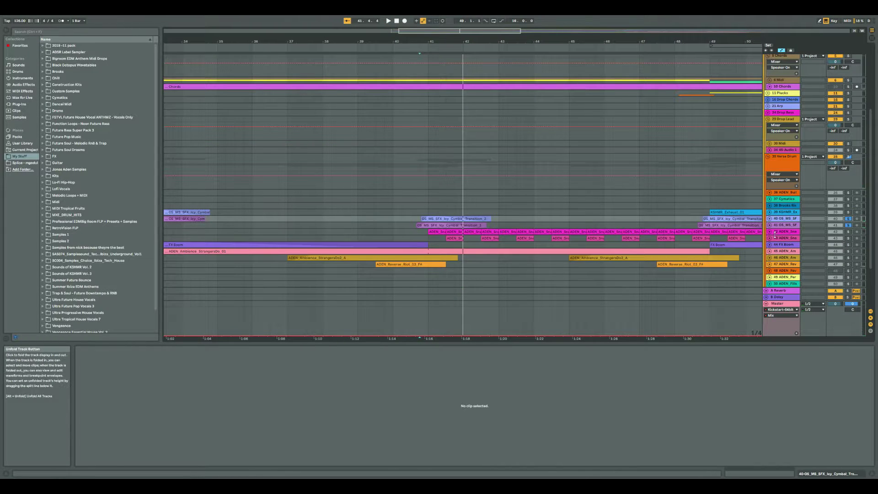
# - Unfold and solo the two ADEN_Ambience tracks, 45 and 46, and play them from just before bar 37
pyautogui.click(770, 251)
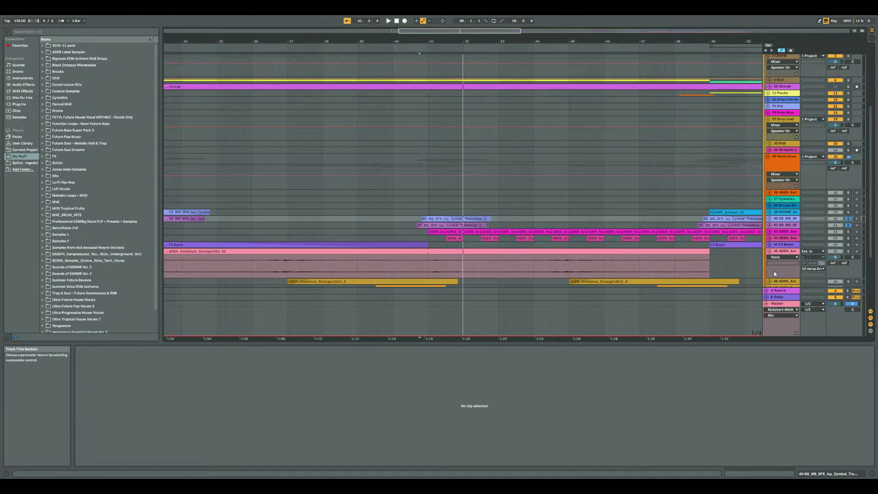
pyautogui.scroll(-1, 771, 256)
pyautogui.click(771, 269)
pyautogui.click(848, 238)
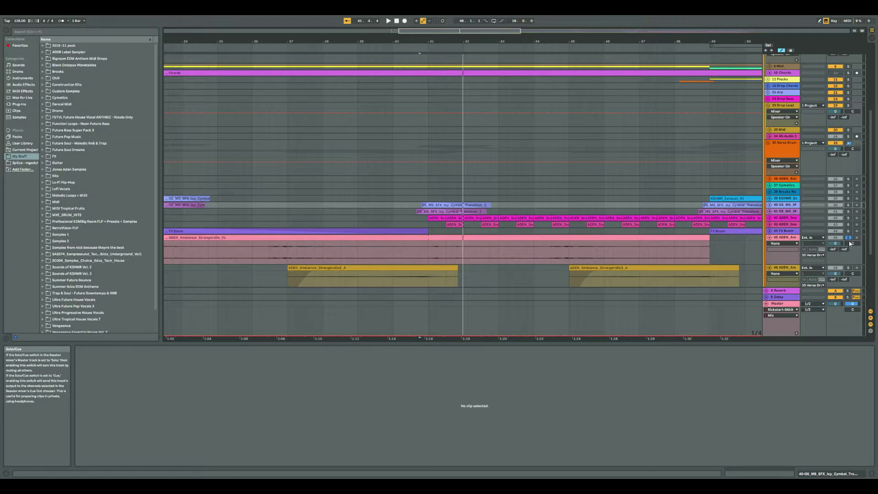
pyautogui.keyDown('ctrl'); pyautogui.click(848, 268); pyautogui.keyUp('ctrl')
pyautogui.click(282, 268)
pyautogui.press('space')
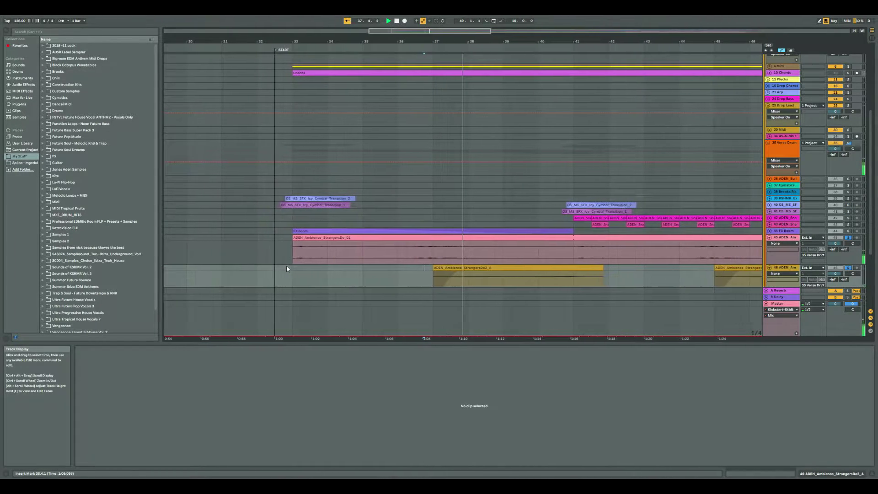
# - Unfold and solo the ADEN_Reverse_Riot track 47, play it from 40.4.1, and fold tracks 45 to 47 when finished
pyautogui.scroll(-2, 590, 249)
pyautogui.scroll(-1, 595, 241)
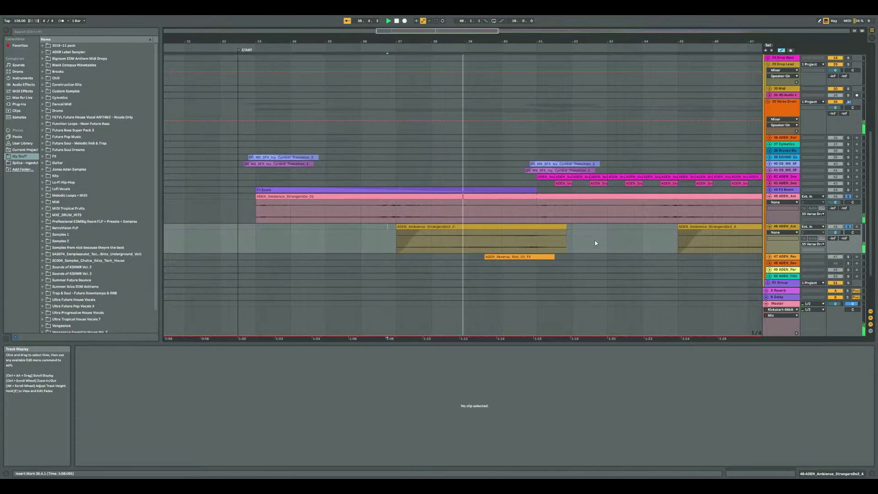
pyautogui.click(769, 257)
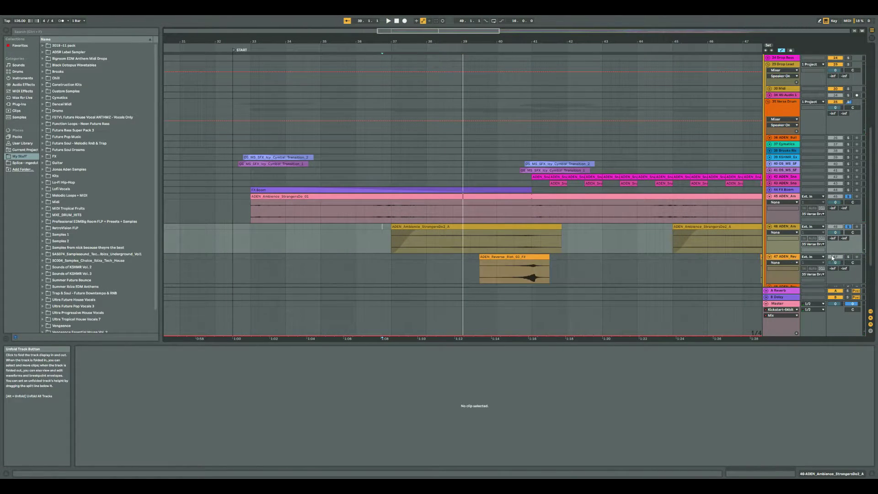
pyautogui.click(518, 270)
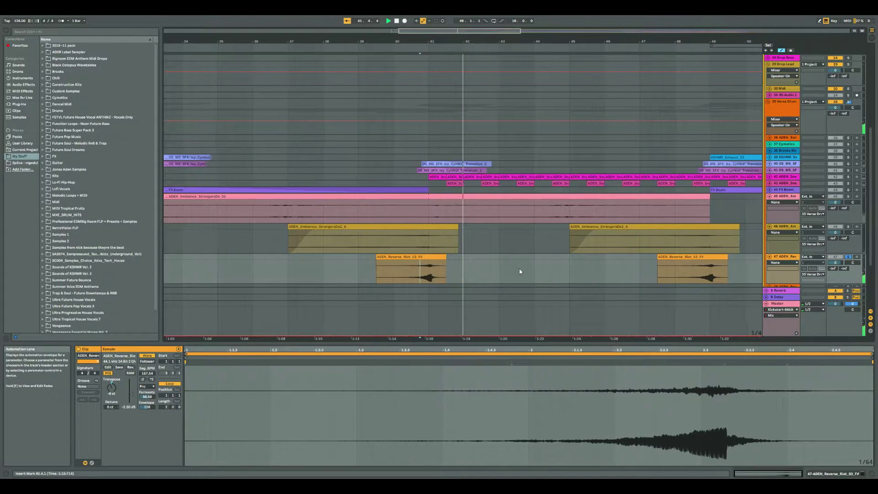
pyautogui.click(769, 226)
pyautogui.click(771, 233)
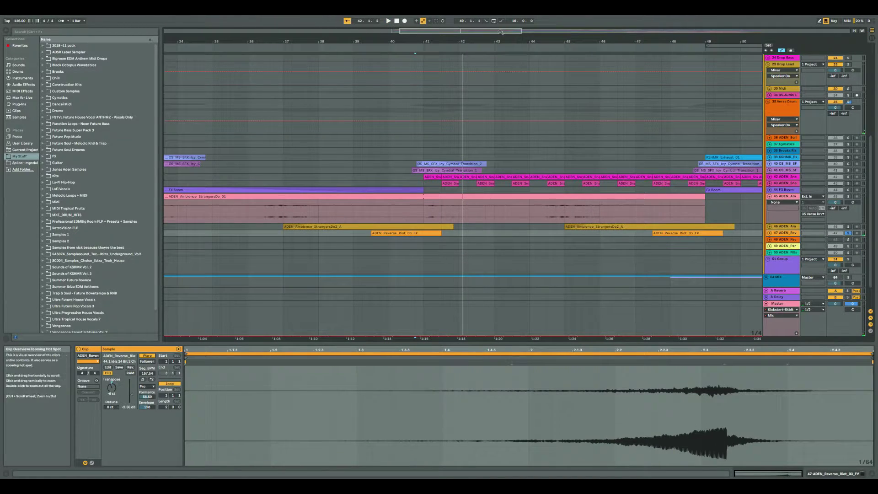
pyautogui.moveTo(509, 31); pyautogui.dragTo(591, 22)
pyautogui.click(768, 197)
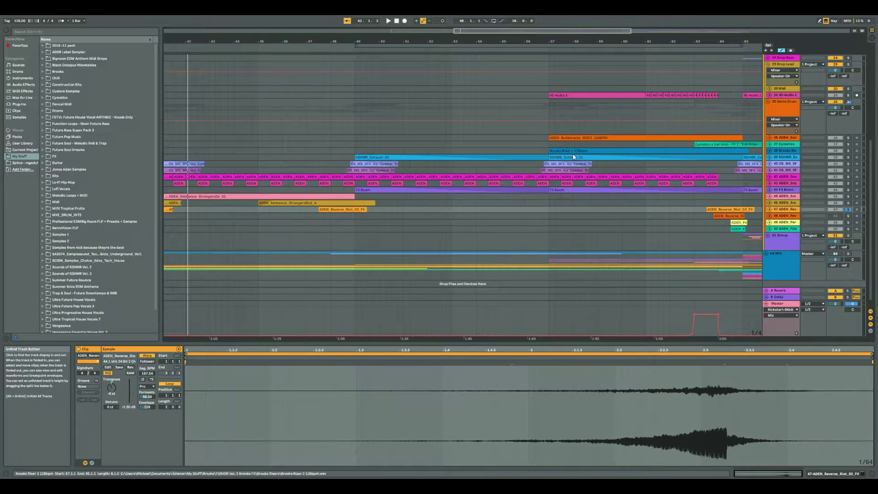
# - Solo and unfold the 45-Audio 1 lead track in the Drop Lead group and play it from bar 57
pyautogui.scroll(3, 849, 139)
pyautogui.click(848, 136)
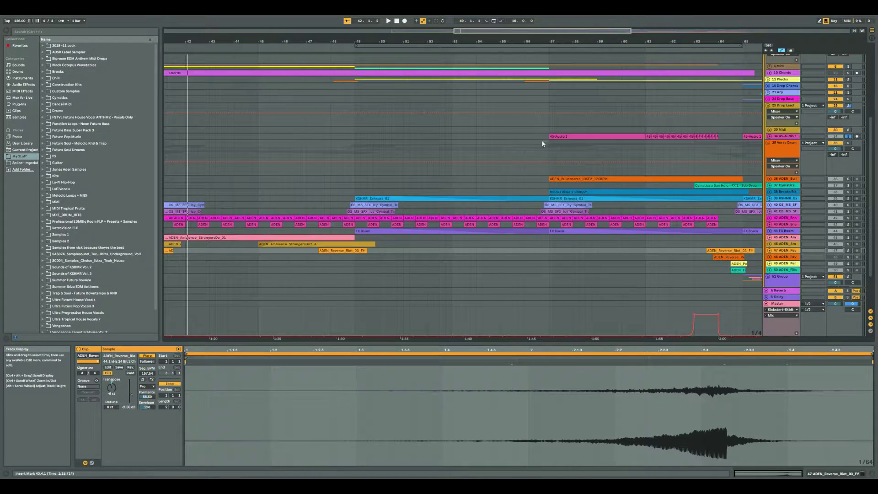
pyautogui.click(554, 137)
pyautogui.press('space')
pyautogui.click(770, 137)
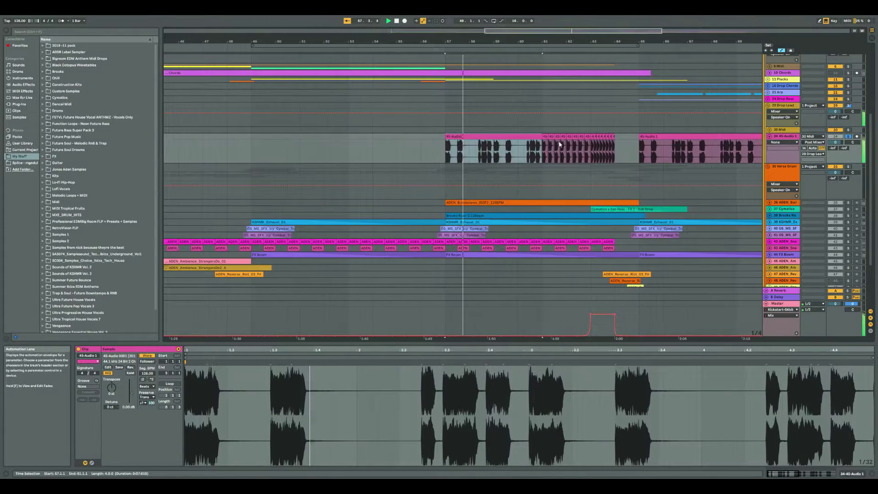
pyautogui.moveTo(525, 29); pyautogui.dragTo(526, 31)
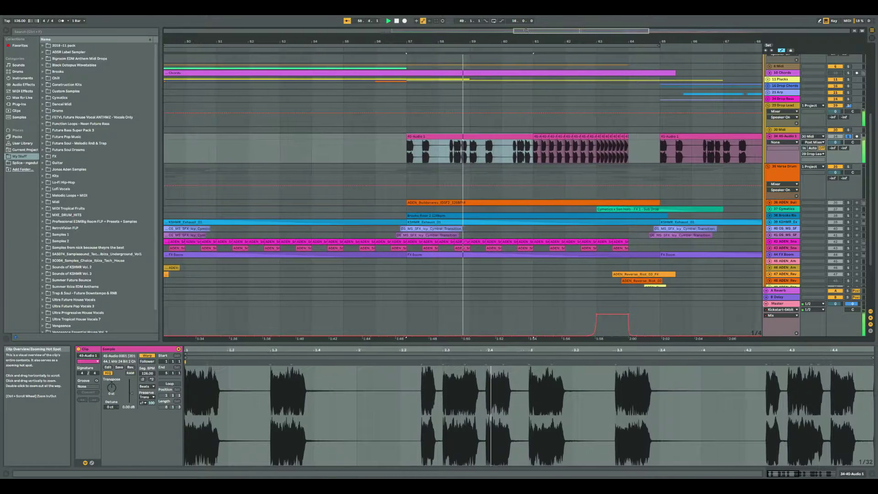
pyautogui.press('space')
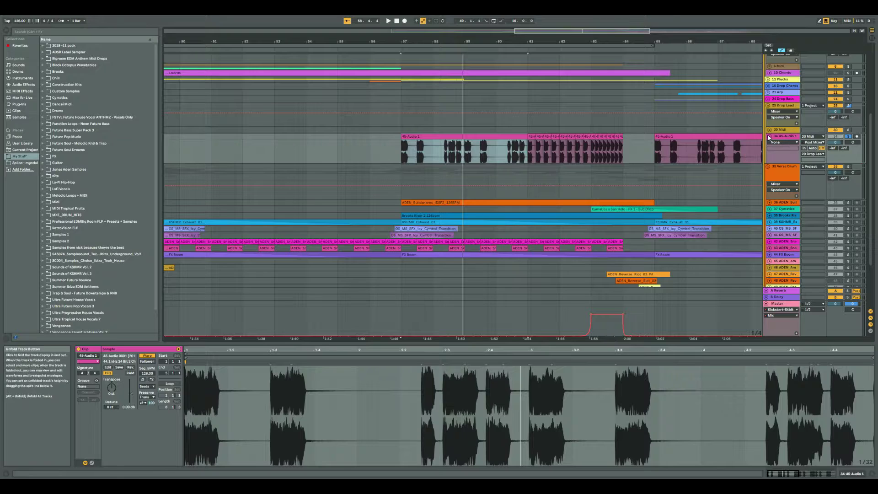
# - Solo the buildup and transition effect tracks in the Verse Drum group and play them from bar 57, then from bar 63
pyautogui.click(848, 204)
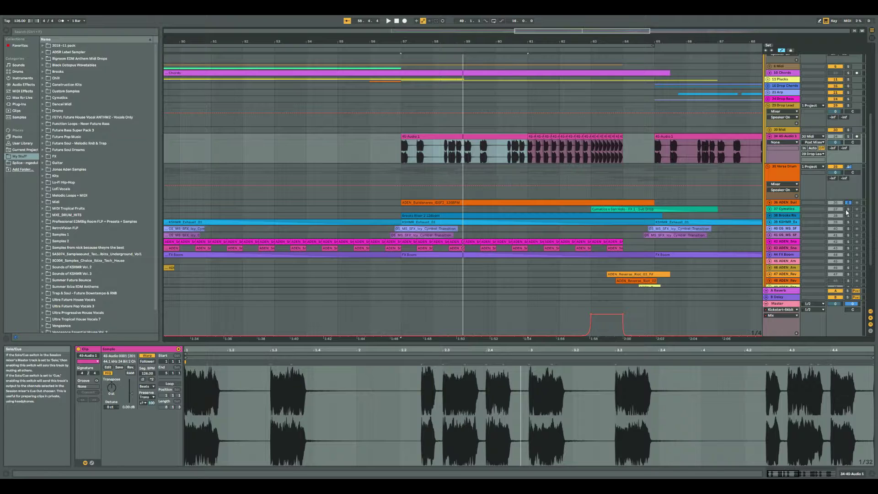
pyautogui.click(402, 210)
pyautogui.press('space')
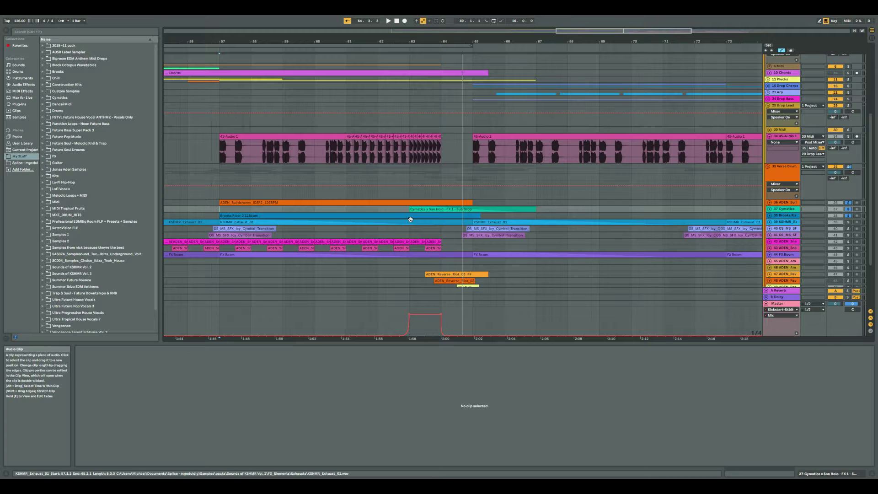
pyautogui.click(410, 180)
pyautogui.press('space')
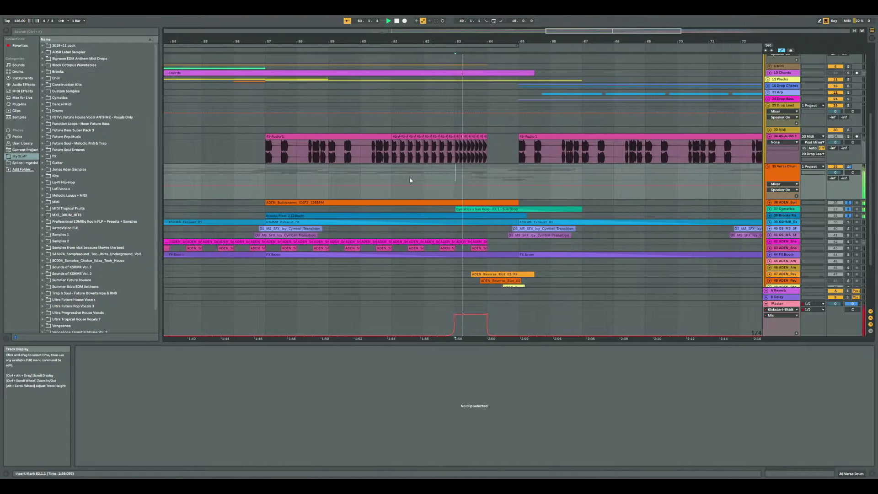
pyautogui.press('space')
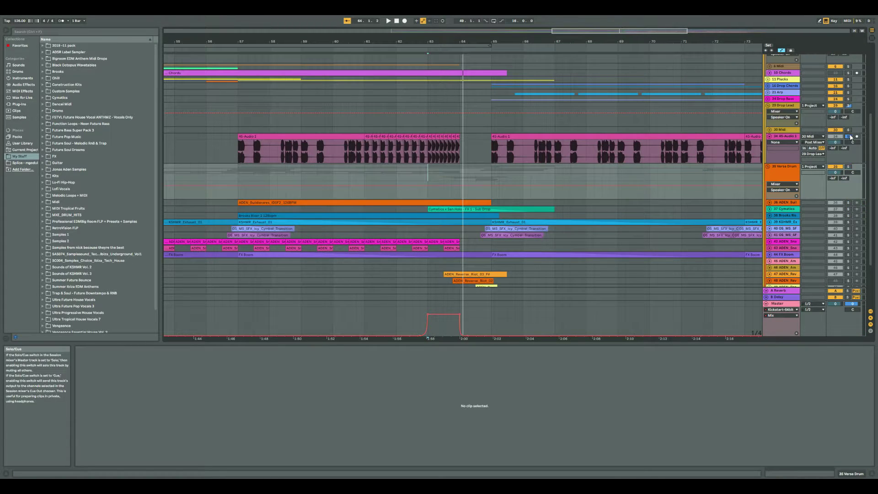
# - Solo the 45-Audio 1 lead track again and play its drop section from bar 65
pyautogui.moveTo(575, 32); pyautogui.dragTo(607, 31)
pyautogui.click(392, 159)
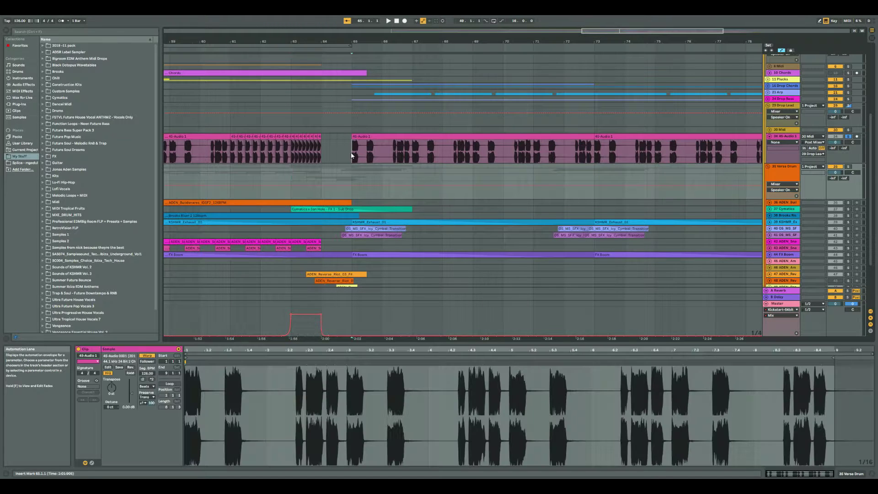
pyautogui.press('space')
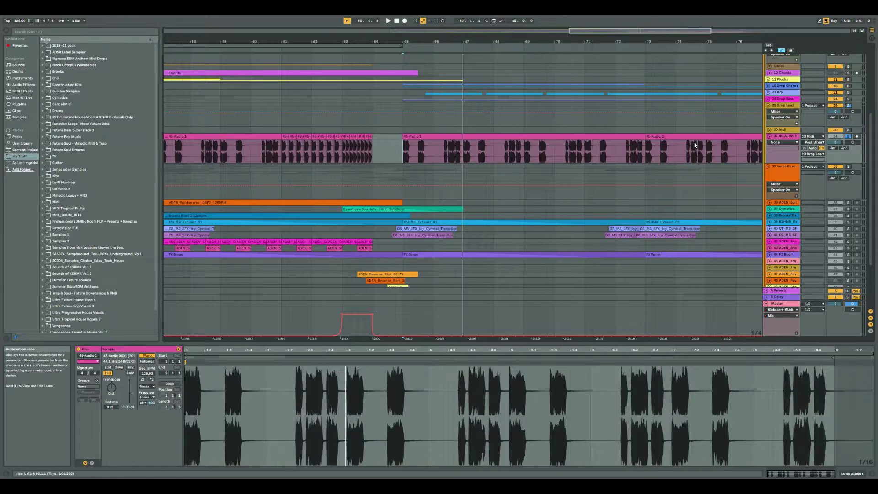
# - Unfold the Drop Bass group, solo its audio track 28, play it from bar 65, and fold the group when finished
pyautogui.click(768, 99)
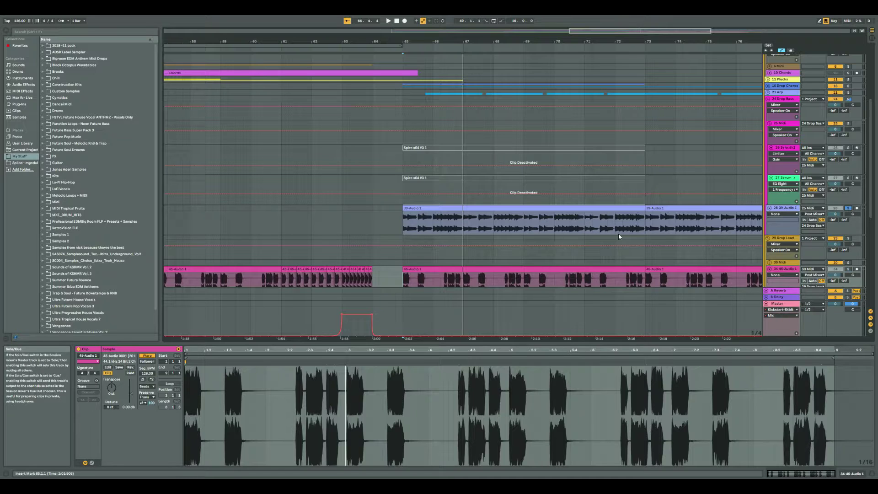
pyautogui.click(403, 224)
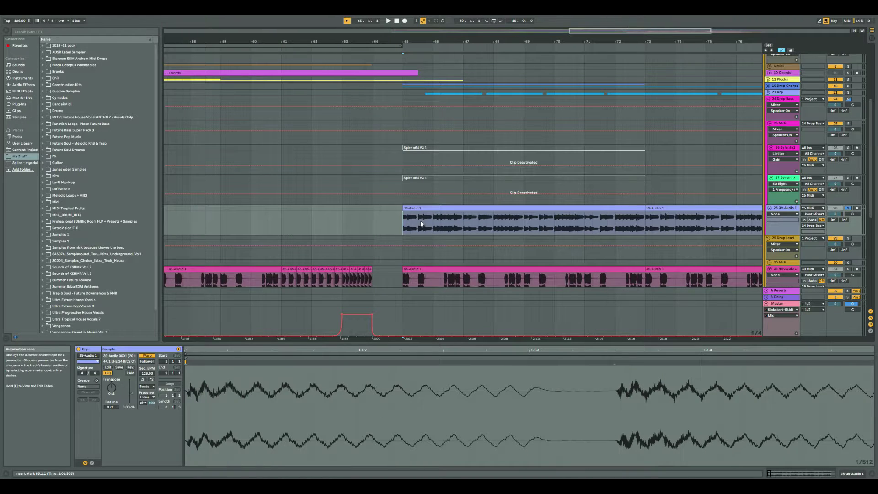
pyautogui.press('space')
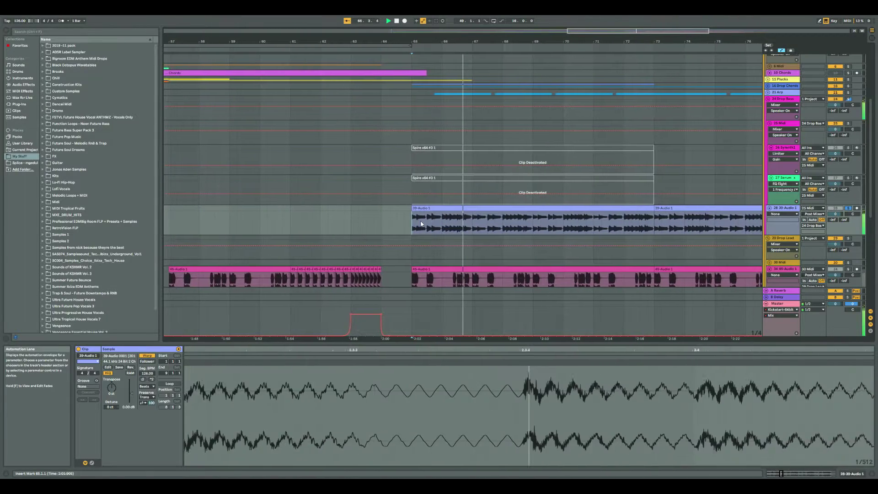
pyautogui.click(768, 99)
# - Unfold the Drop Chords group, solo its audio track 20, play it from bar 66, and fold that track when finished
pyautogui.click(768, 85)
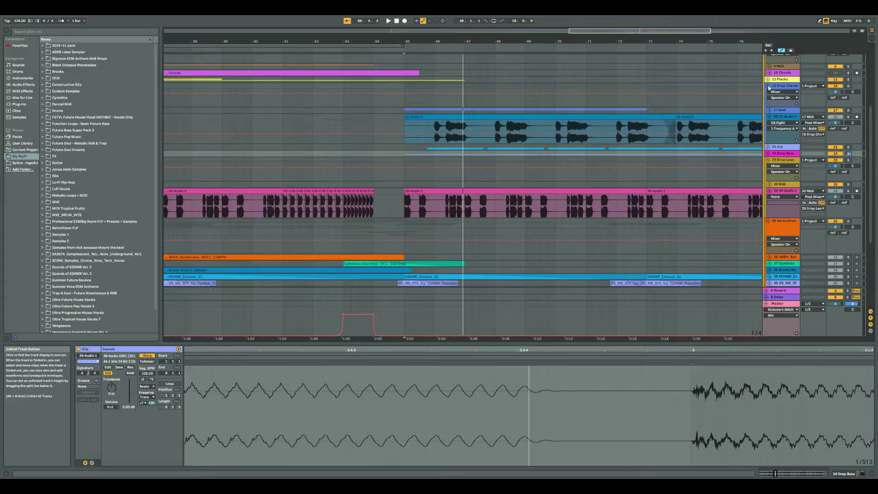
pyautogui.click(435, 129)
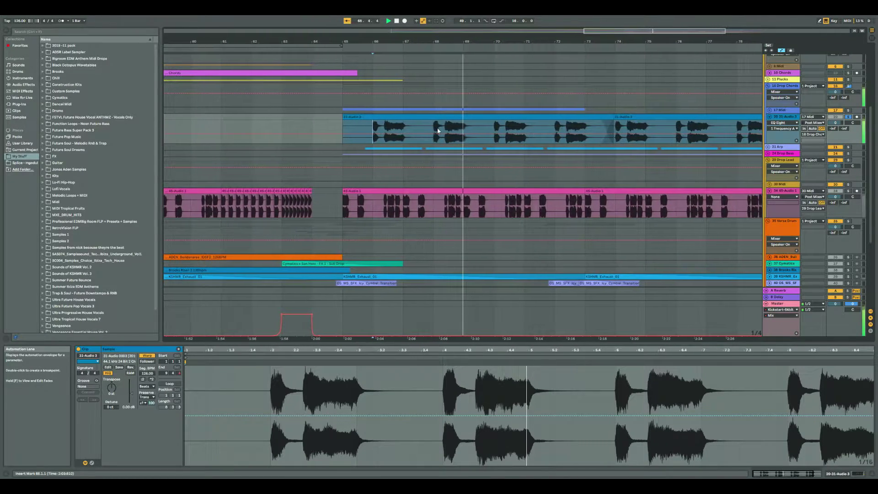
pyautogui.click(770, 117)
# - Unfold the 17 Midi group, solo the Sylenth1 track, play its pitch-bent chords from bar 66, and fold the group when finished
pyautogui.click(770, 111)
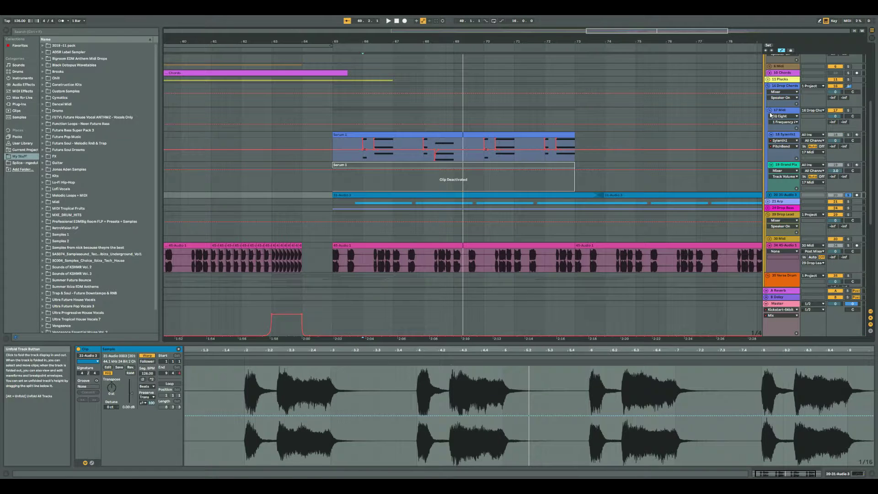
pyautogui.click(848, 135)
pyautogui.moveTo(592, 40); pyautogui.dragTo(606, 31)
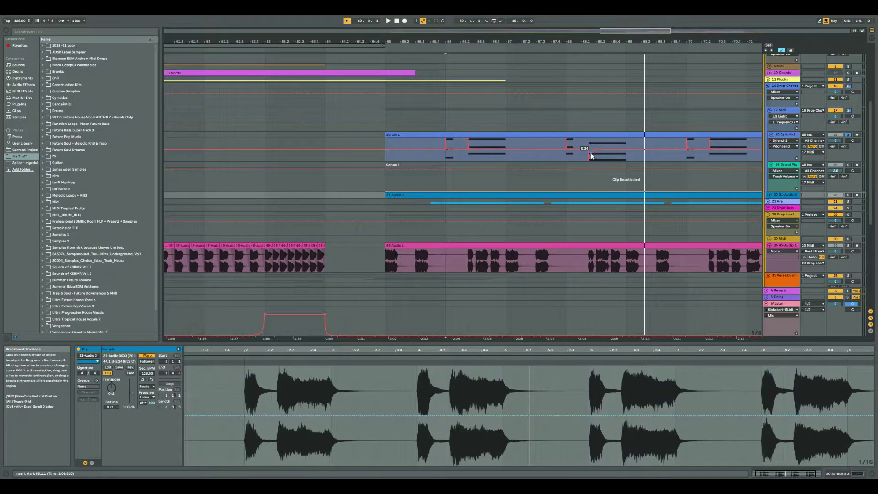
pyautogui.click(449, 159)
pyautogui.press('space')
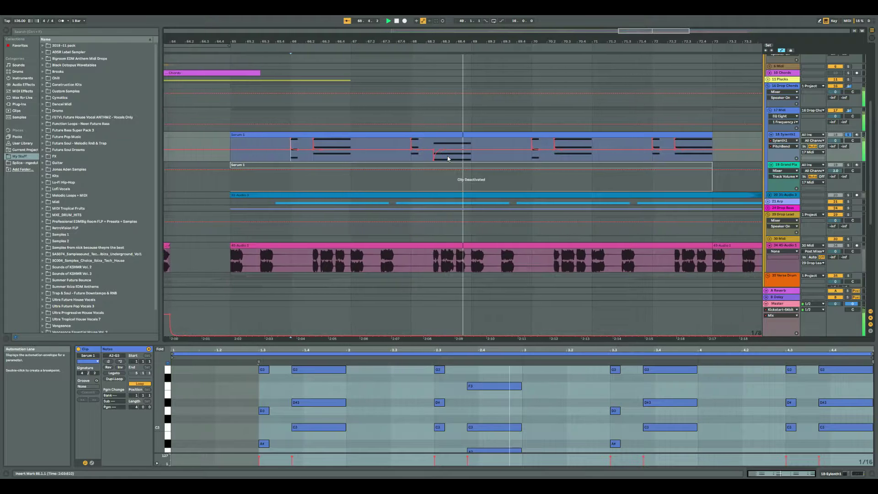
pyautogui.click(769, 110)
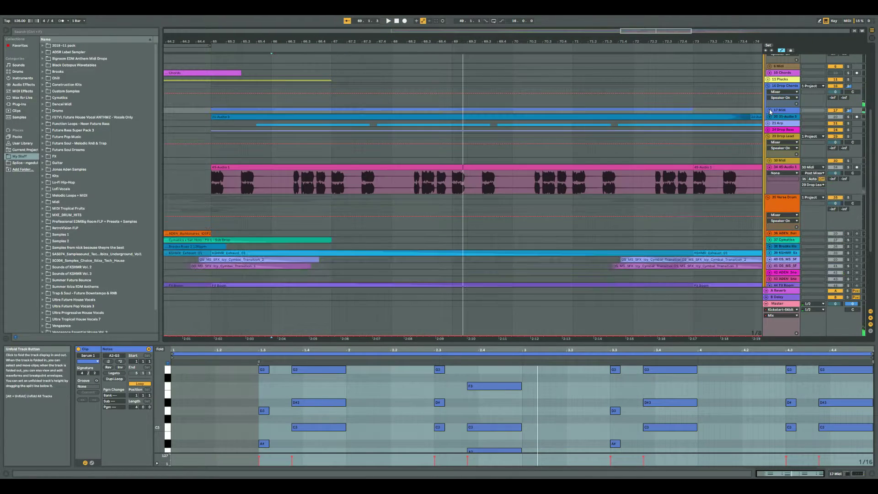
# - Unfold the Arp group and its audio track 23, solo and play that track from 65.4.3, and fold the group when finished
pyautogui.click(769, 123)
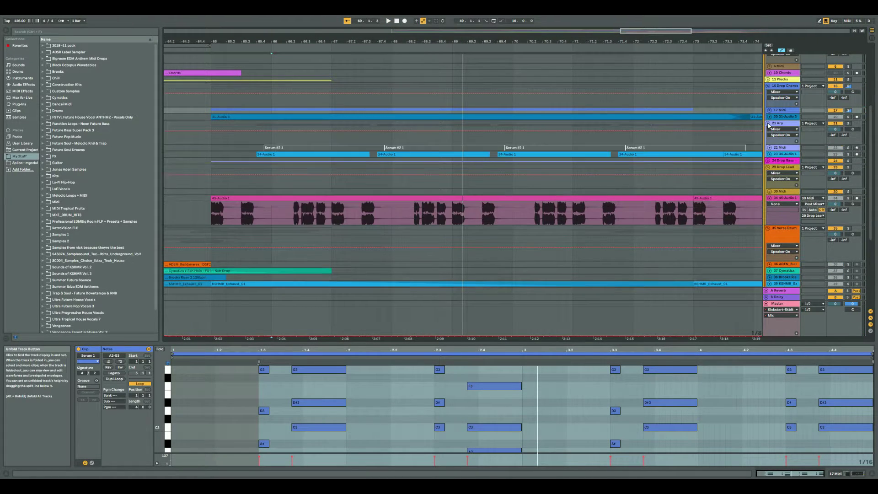
pyautogui.click(769, 154)
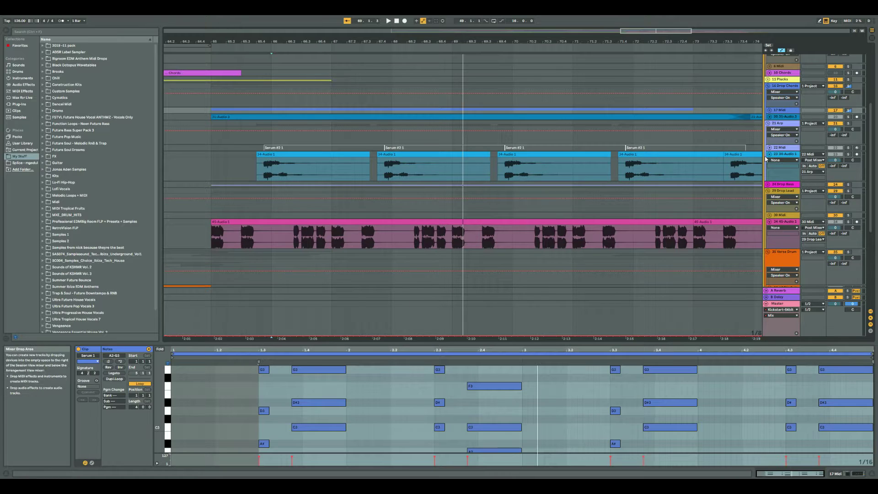
pyautogui.click(265, 168)
pyautogui.press('space')
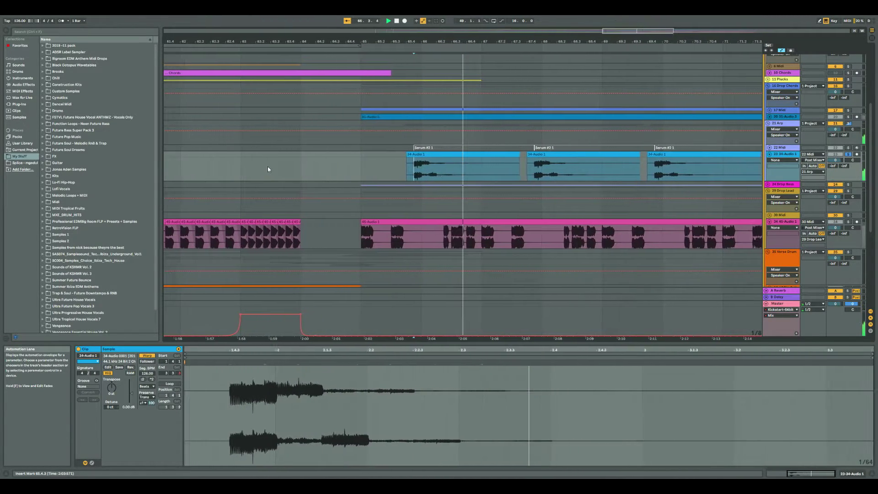
pyautogui.click(780, 147)
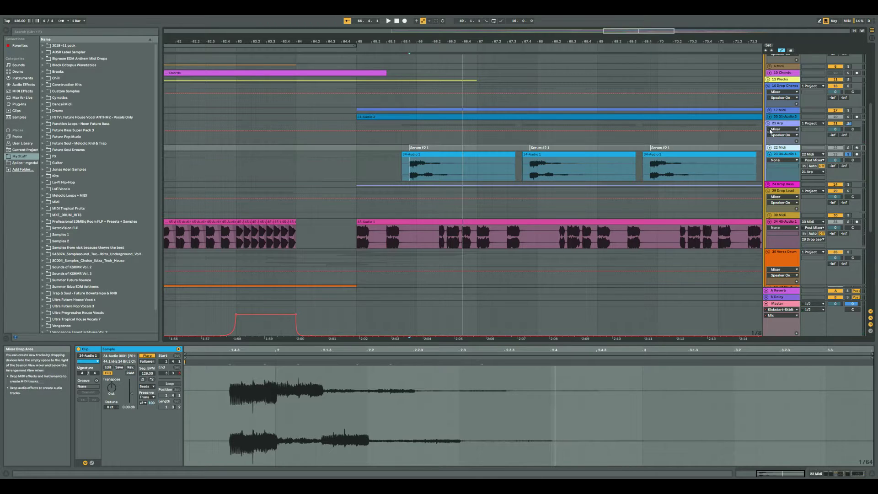
pyautogui.click(768, 124)
# - Fold the lead audio track, unfold the 51 Group, solo its kick track 52, and fold Audio tracks 62 and 63
pyautogui.click(769, 167)
pyautogui.scroll(-4, 690, 167)
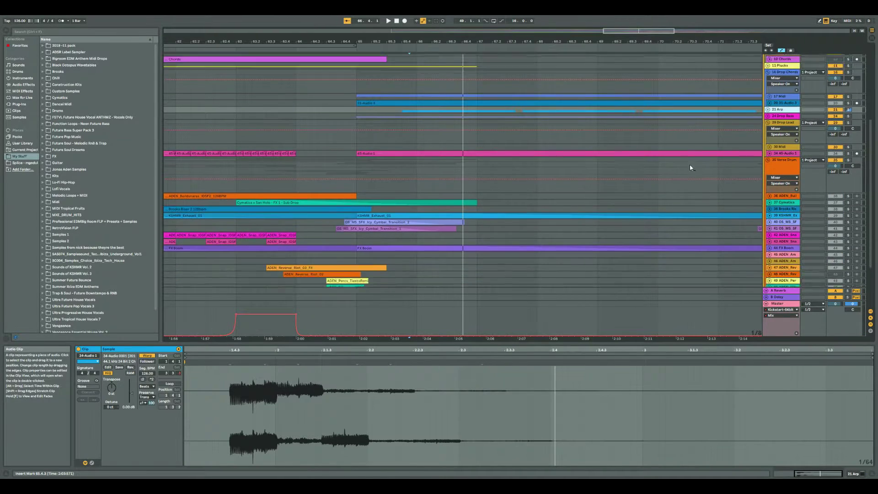
pyautogui.click(766, 227)
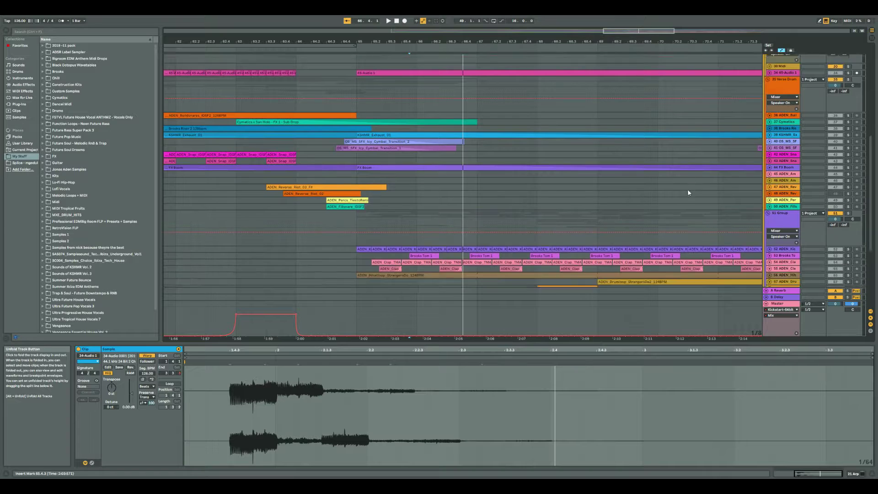
pyautogui.scroll(-3, 687, 188)
pyautogui.click(848, 167)
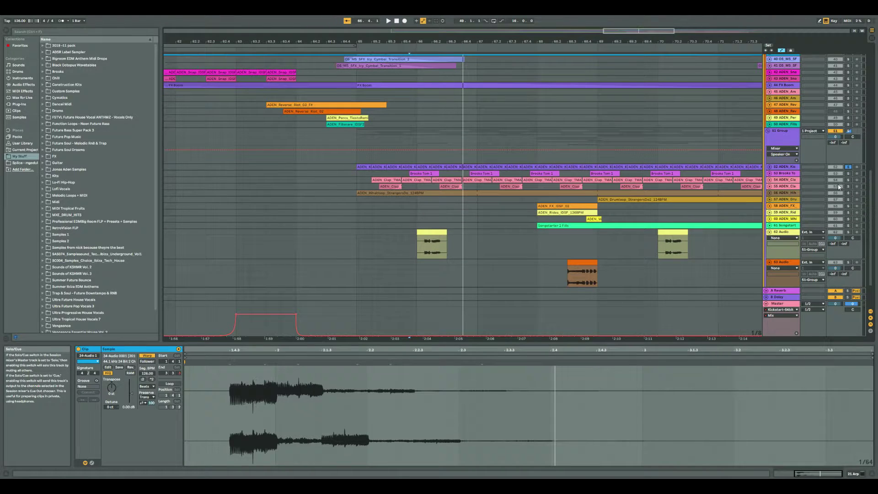
pyautogui.click(770, 232)
pyautogui.click(770, 238)
# - Play the soloed kick track 52 from bar 65, solo tracks 53 to 55 with it, and replay the layered drums from bar 65
pyautogui.click(357, 167)
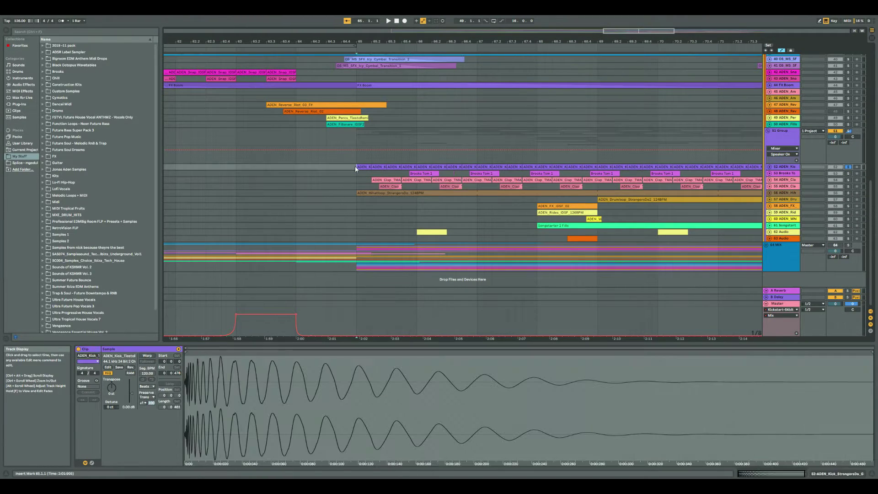
pyautogui.press('space')
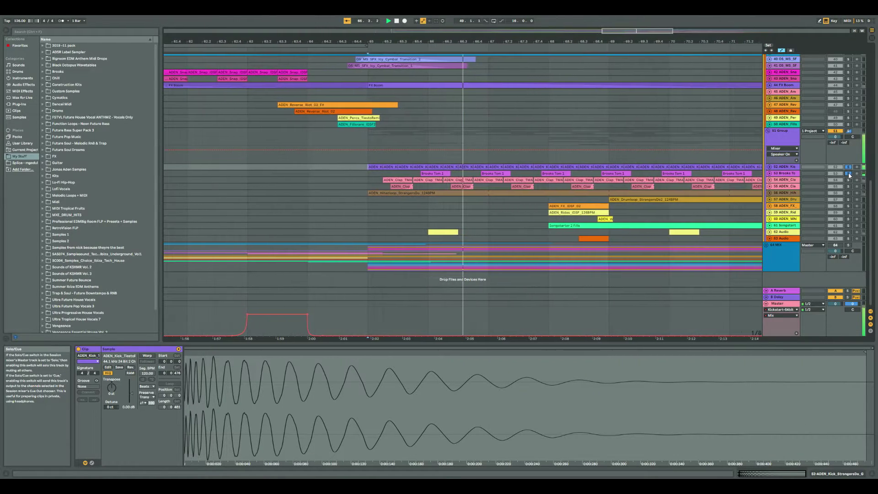
pyautogui.press('space')
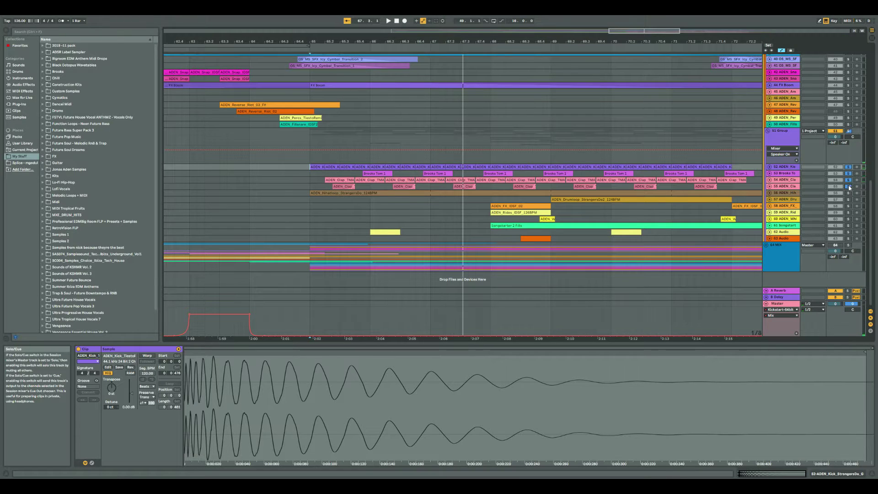
pyautogui.click(311, 178)
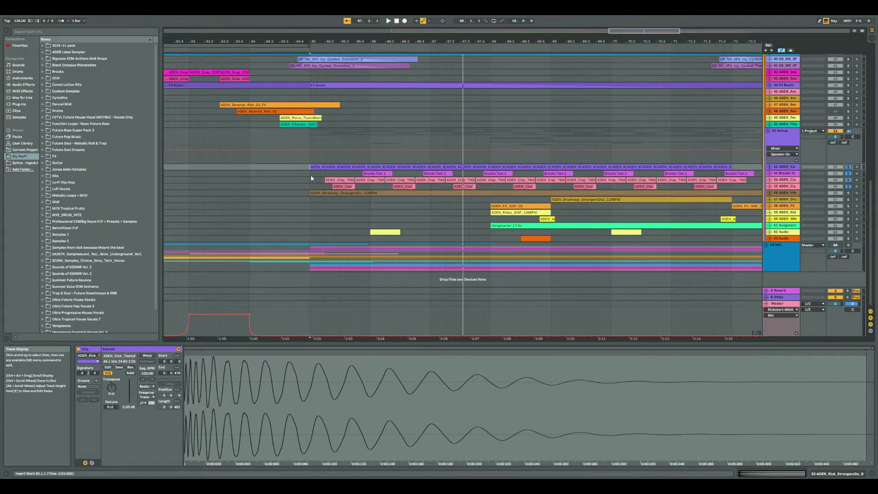
pyautogui.press('space')
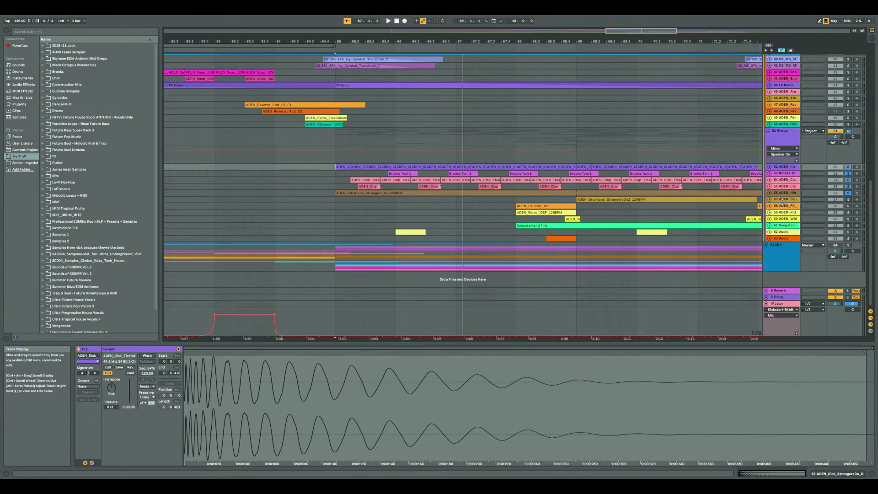
# - Solo and play the drum loop on track 57 from bar 69 and the FX clip on track 58 from bar 68
pyautogui.click(576, 202)
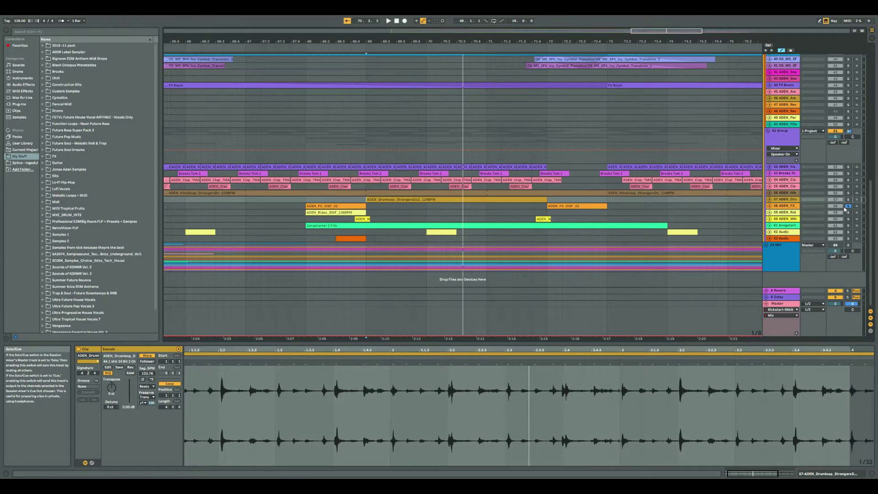
pyautogui.click(358, 207)
pyautogui.press('space')
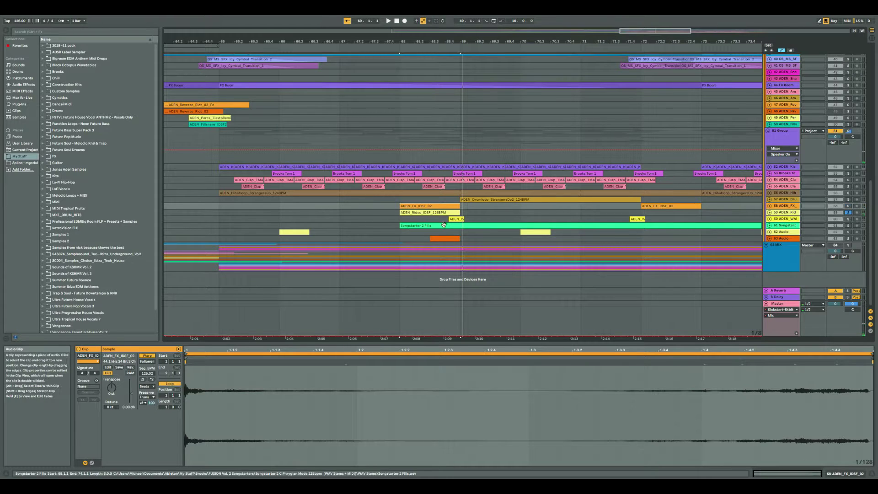
# - Solo and play the Rides clip on track 59 from bar 68 and the white noise clip on track 60 just before bar 69
pyautogui.click(423, 213)
pyautogui.press('space')
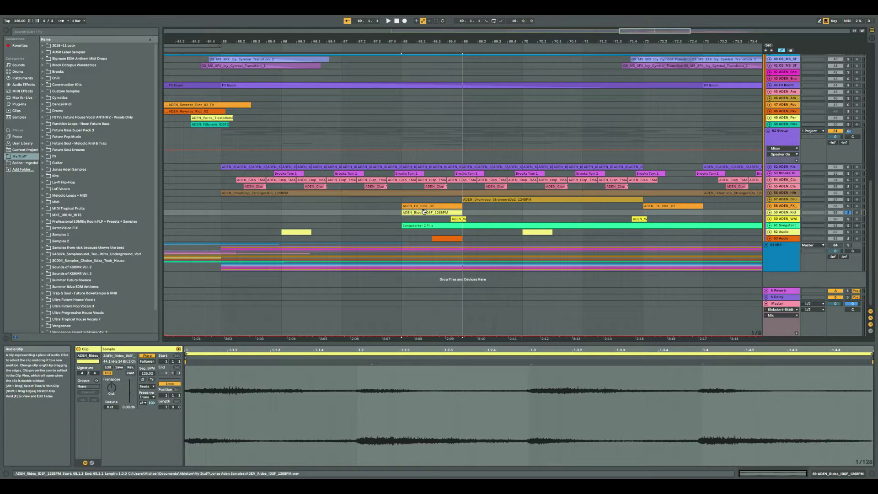
pyautogui.click(848, 219)
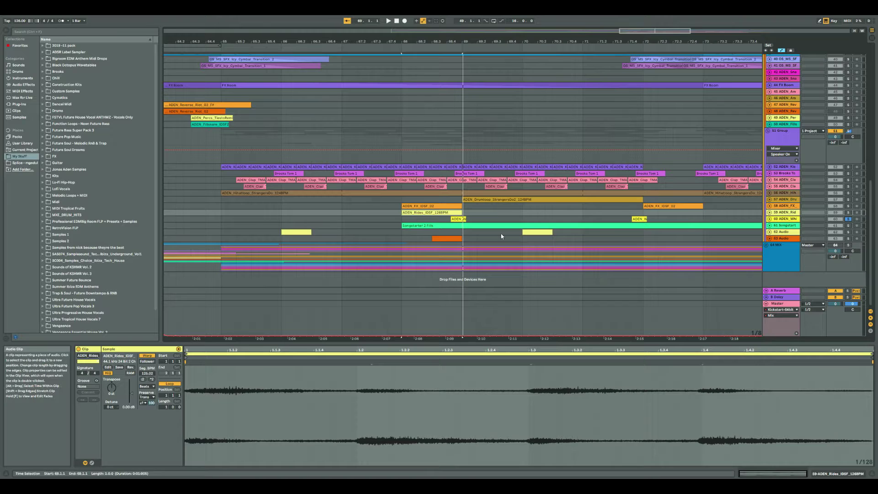
pyautogui.click(460, 219)
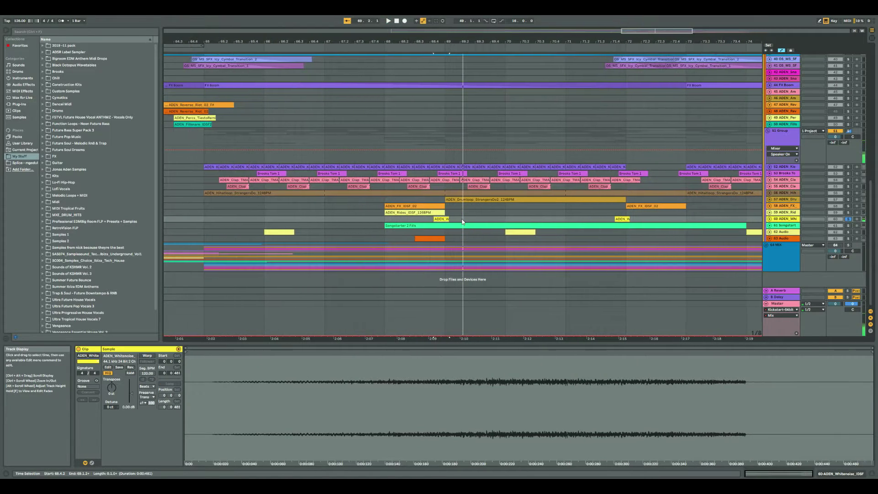
# - Unfold the Songstarter fills track 61, solo it, play its fills before bar 69 and from bar 72, and fold it when finished
pyautogui.click(770, 226)
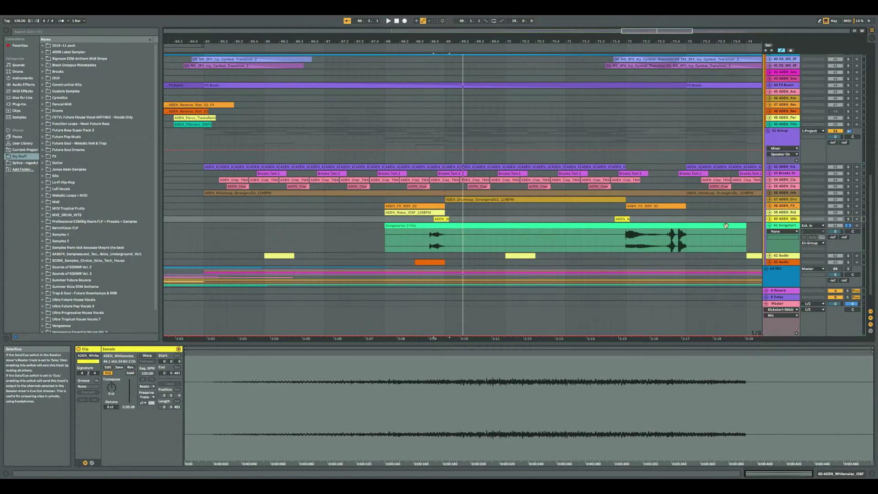
pyautogui.click(429, 238)
pyautogui.press('space')
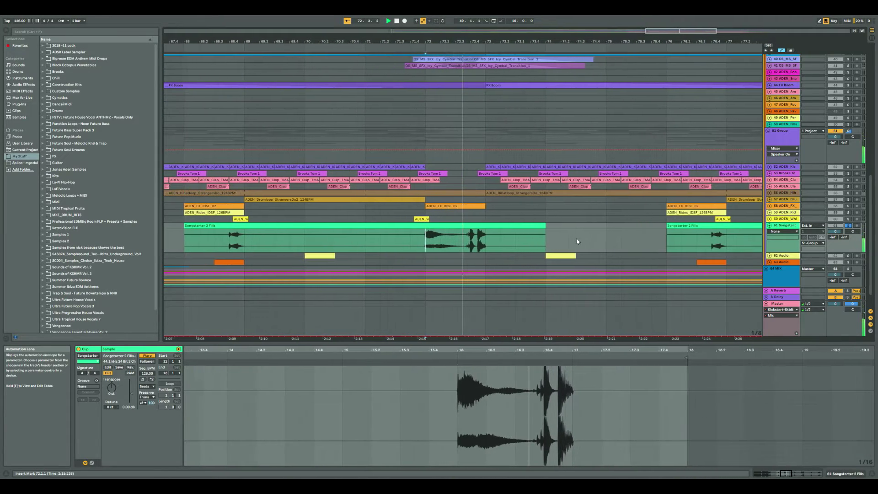
pyautogui.click(769, 226)
# - Unfold and solo Audio tracks 62 and 63, play their glitch clips from 66.1.1 and 68.3.1, and fold both tracks when finished
pyautogui.click(770, 231)
pyautogui.click(769, 263)
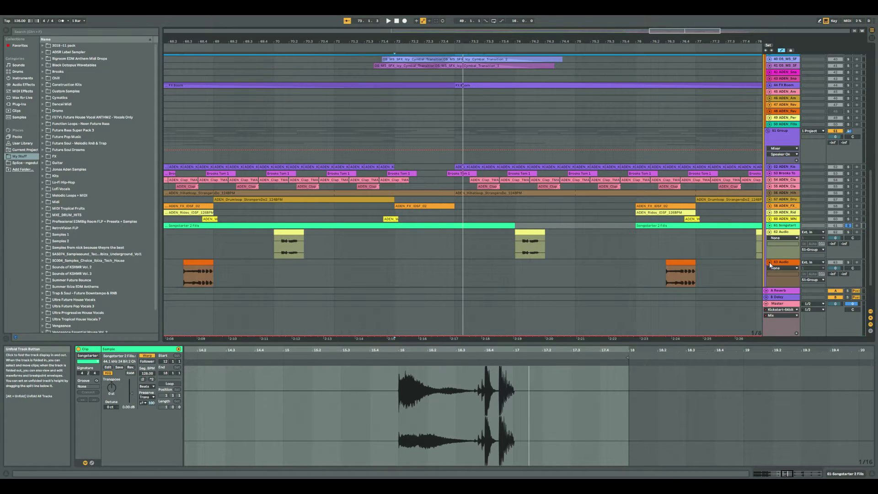
pyautogui.scroll(-1, 643, 237)
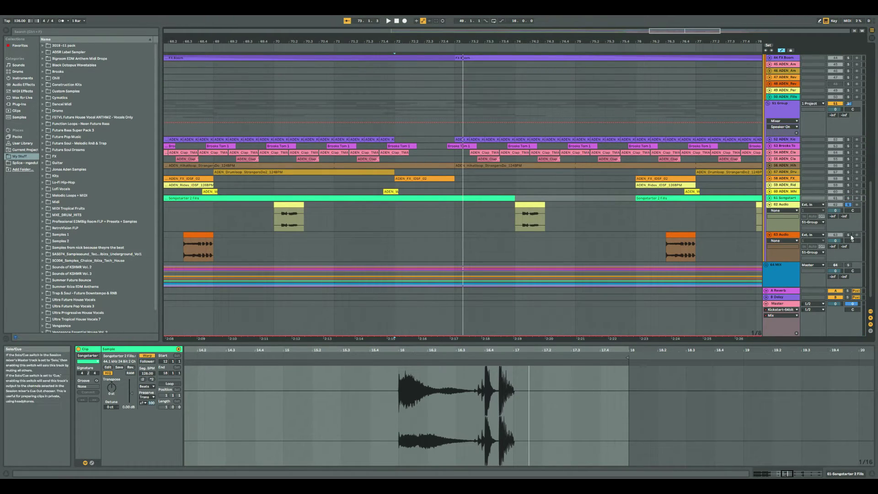
pyautogui.moveTo(650, 30); pyautogui.dragTo(634, 31)
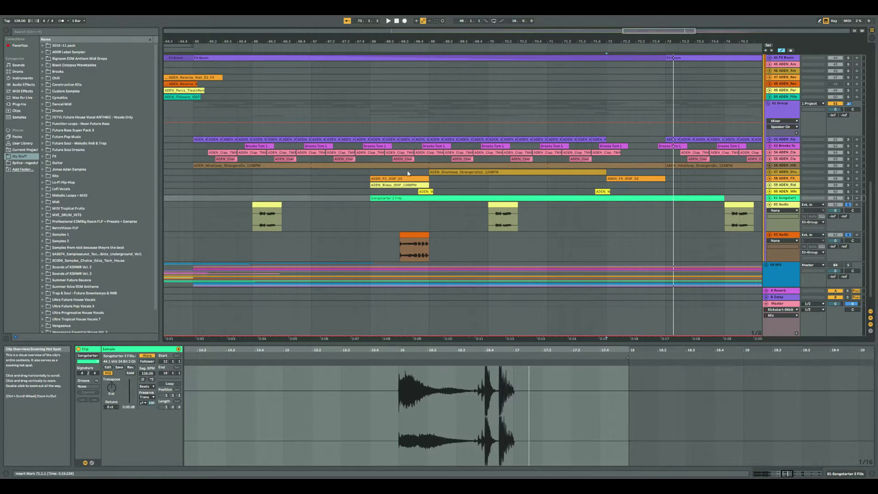
pyautogui.click(252, 223)
pyautogui.press('space')
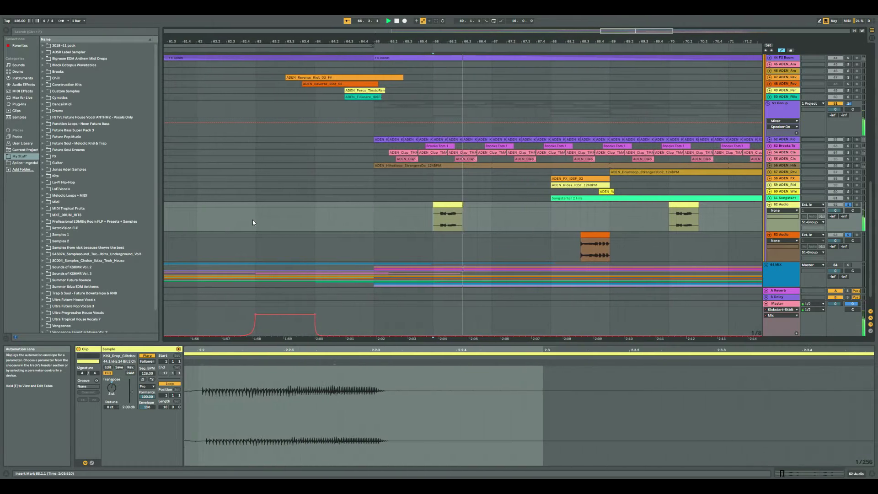
pyautogui.click(567, 238)
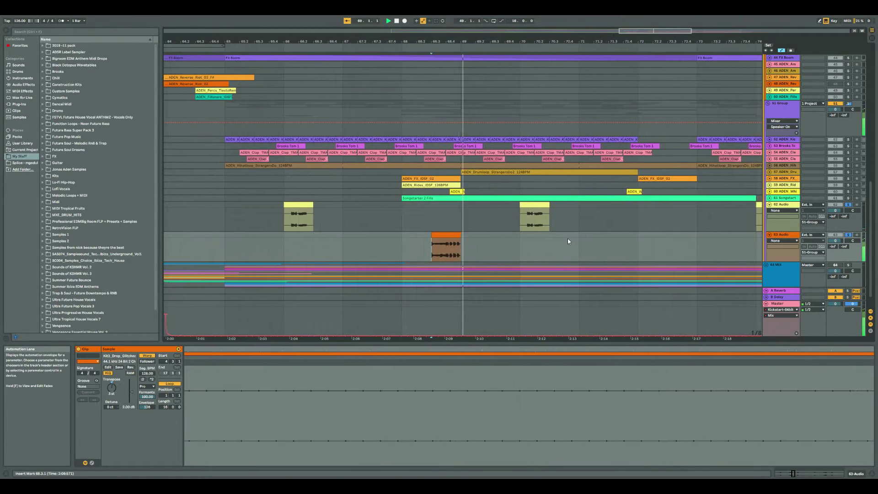
pyautogui.click(769, 205)
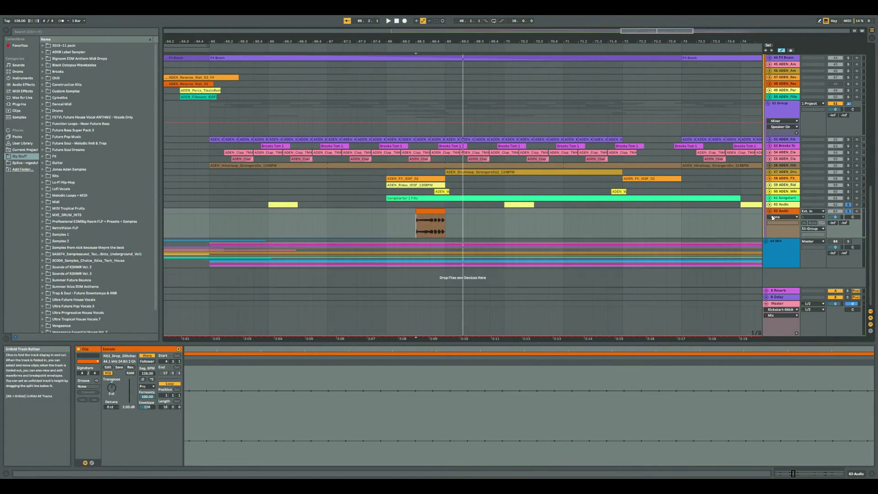
pyautogui.click(770, 212)
# - Fold the 35 Verse Drum group in the arrangement
pyautogui.moveTo(663, 30); pyautogui.dragTo(656, 5)
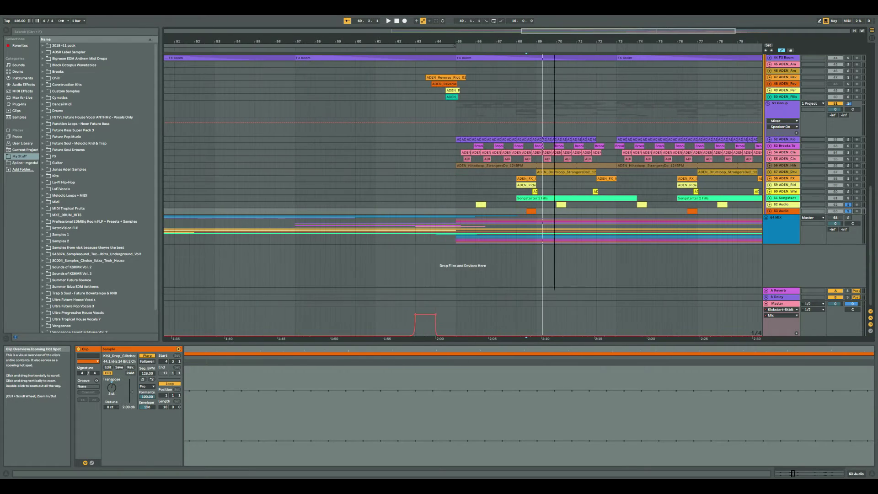
pyautogui.scroll(8, 673, 151)
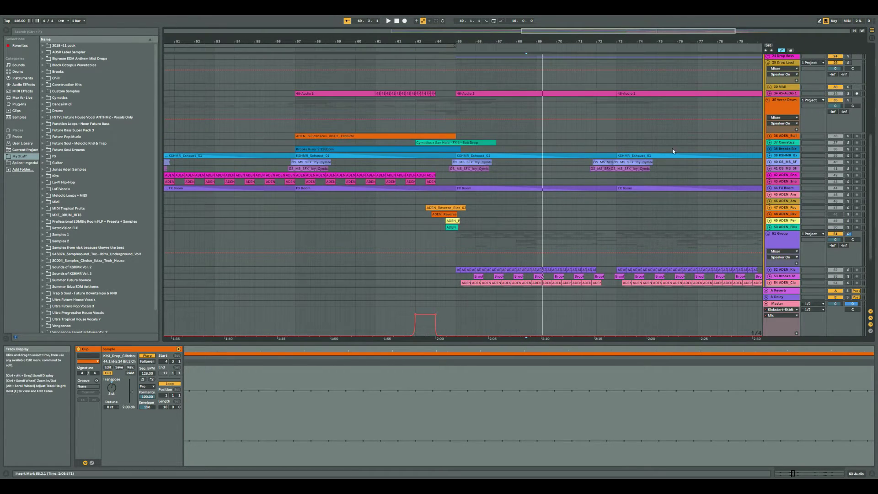
pyautogui.click(769, 100)
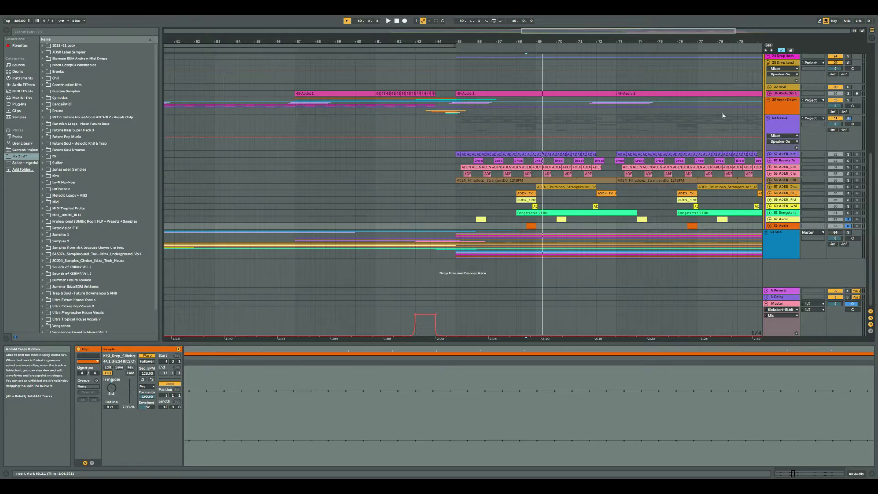
# - Examine the overall arrangement from the vocals and chords down to the drop drum group
pyautogui.scroll(3, 550, 124)
pyautogui.moveTo(468, 41); pyautogui.dragTo(467, 32)
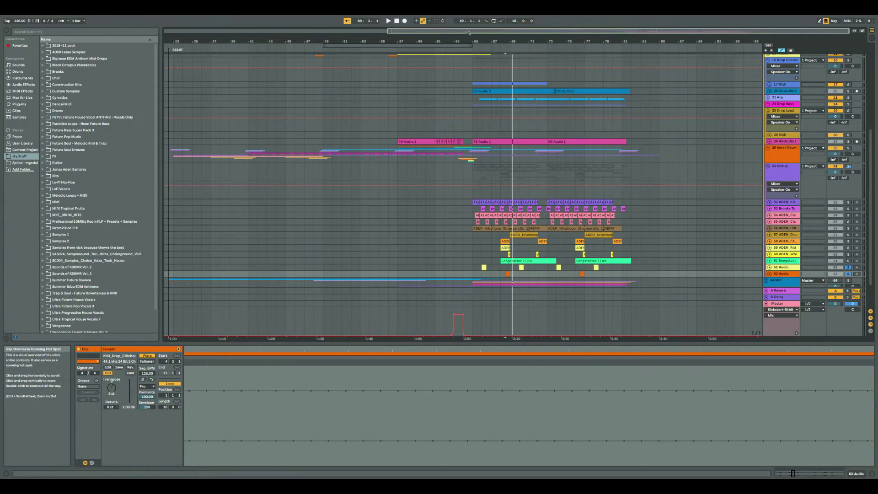
pyautogui.scroll(5, 487, 144)
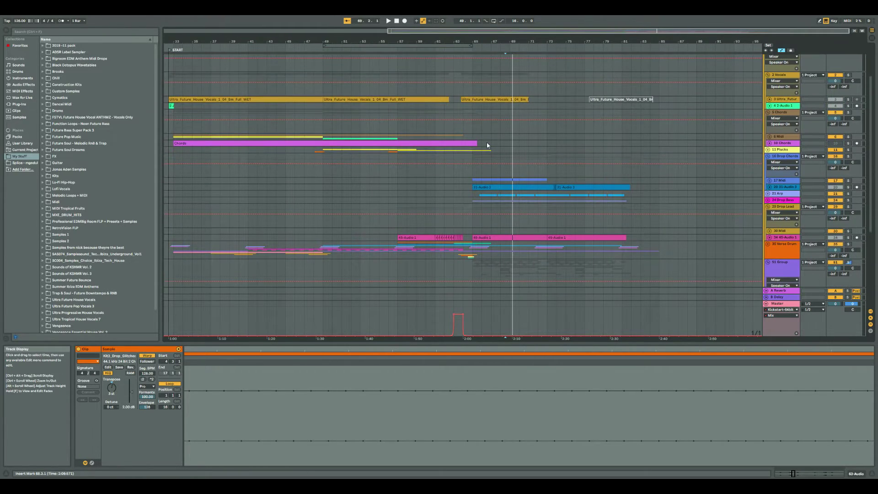
pyautogui.scroll(1, 487, 145)
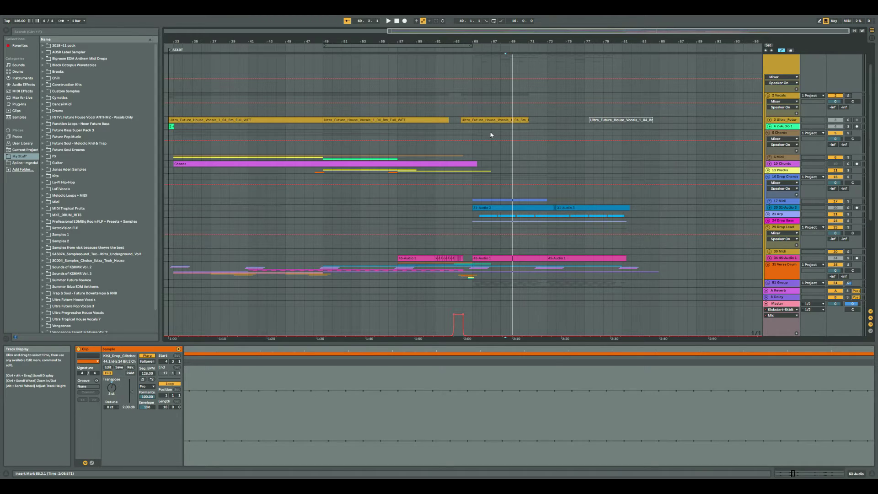
pyautogui.scroll(-5, 478, 133)
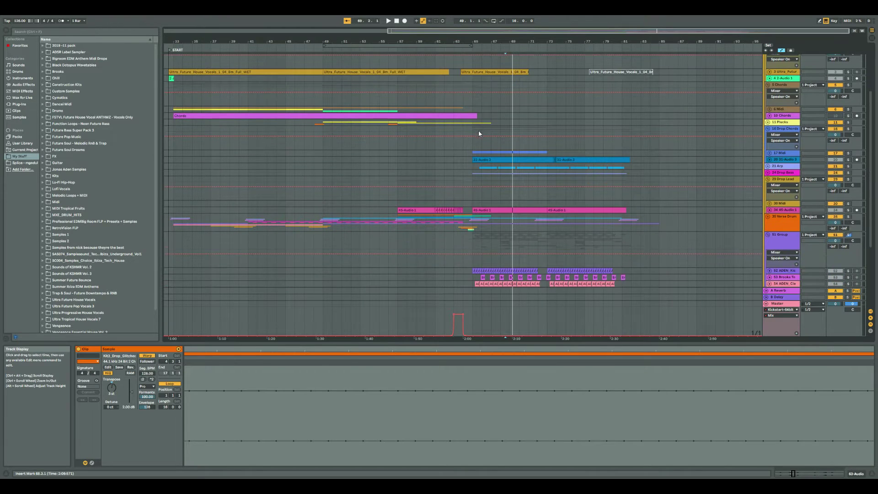
pyautogui.scroll(2, 479, 132)
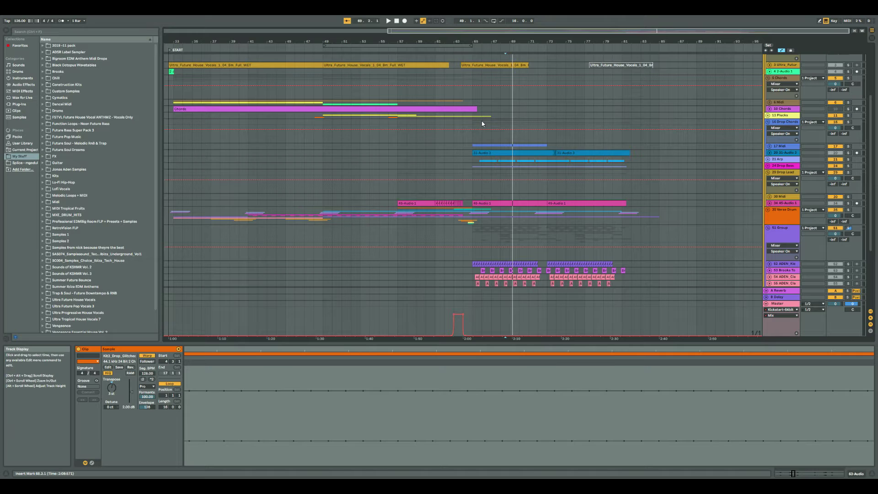
pyautogui.scroll(2, 487, 120)
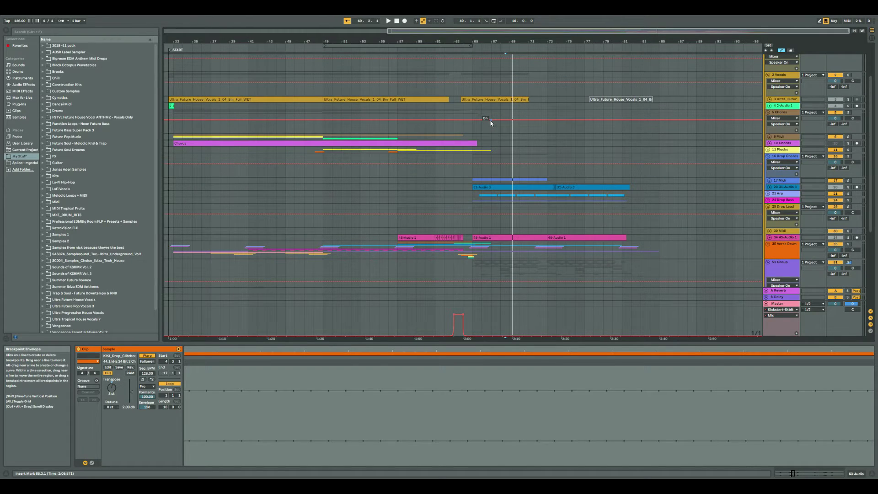